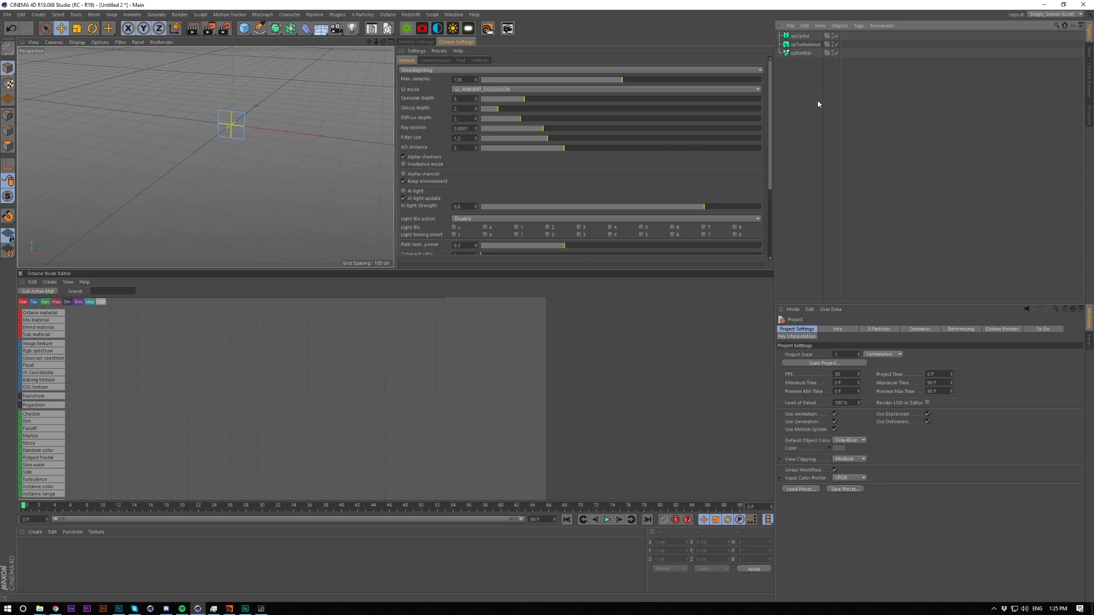
Review the attributes of the xpEmitter and xpCache objects
left_click(800, 52)
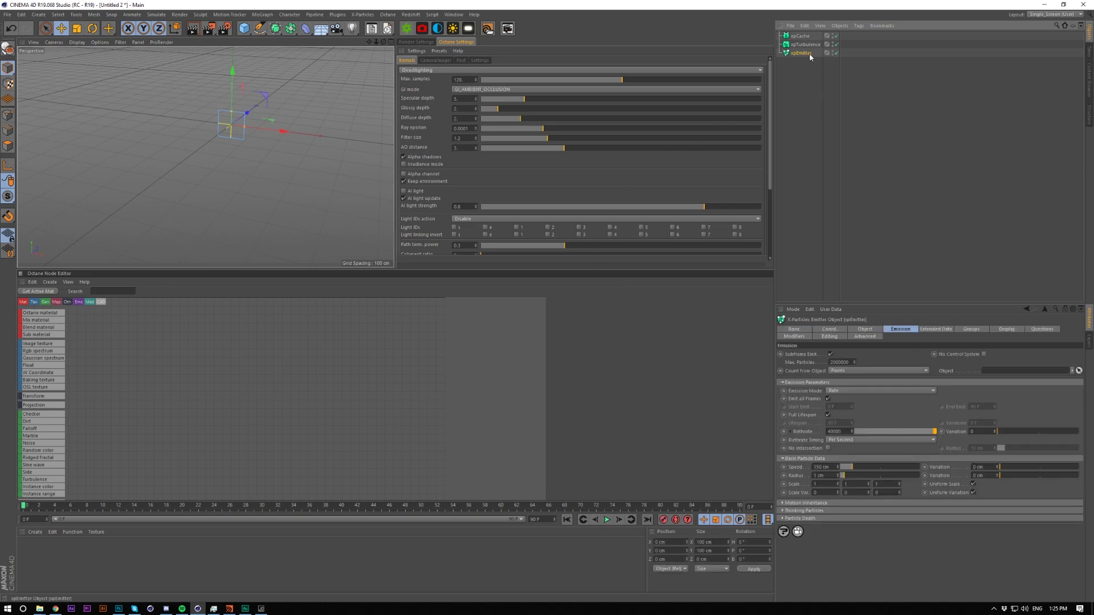
left_click(800, 35)
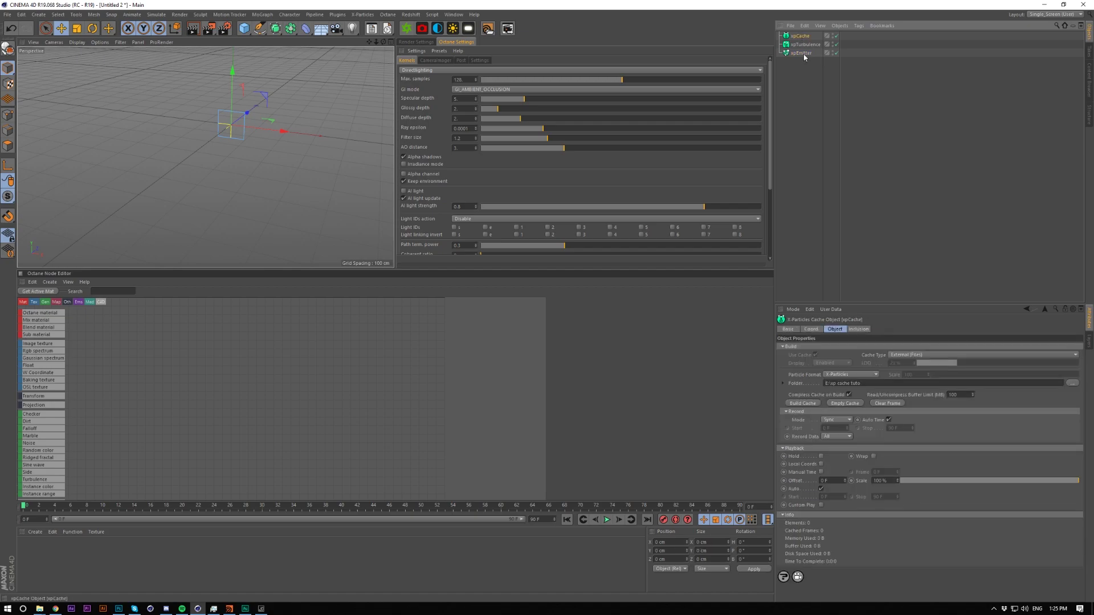
left_click(811, 84)
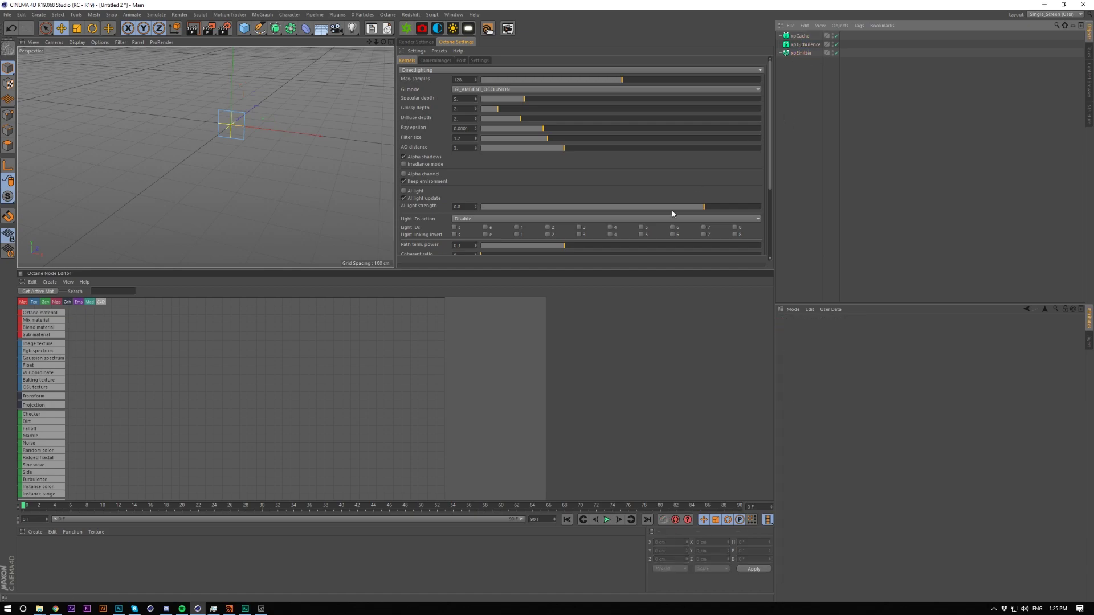
Play the particle simulation in the viewport and pause it at about frame 75
left_click(606, 519)
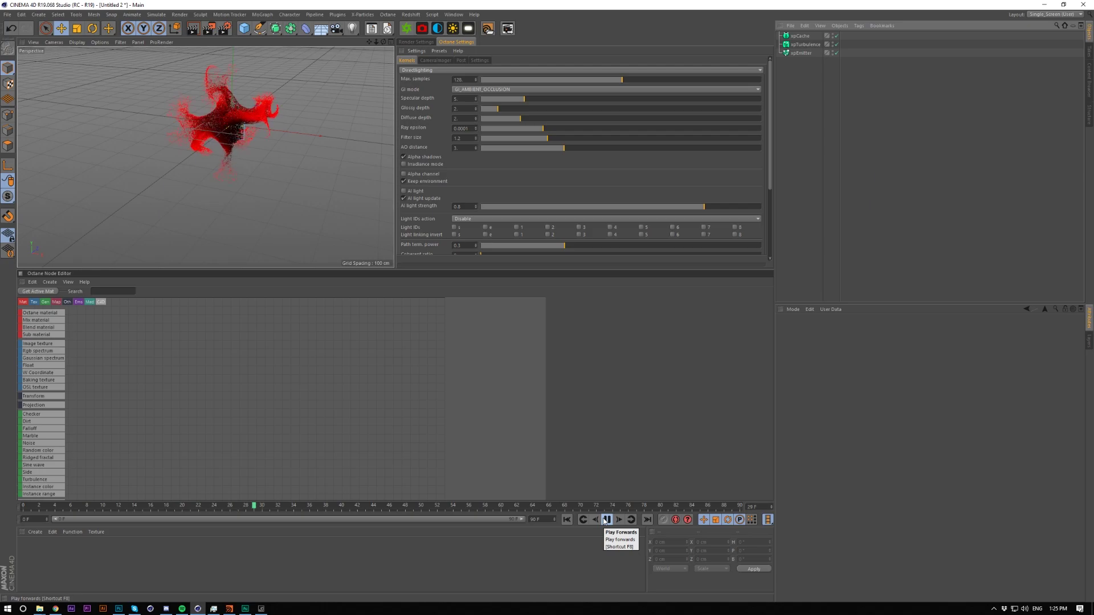
left_click(605, 520)
left_click(605, 520)
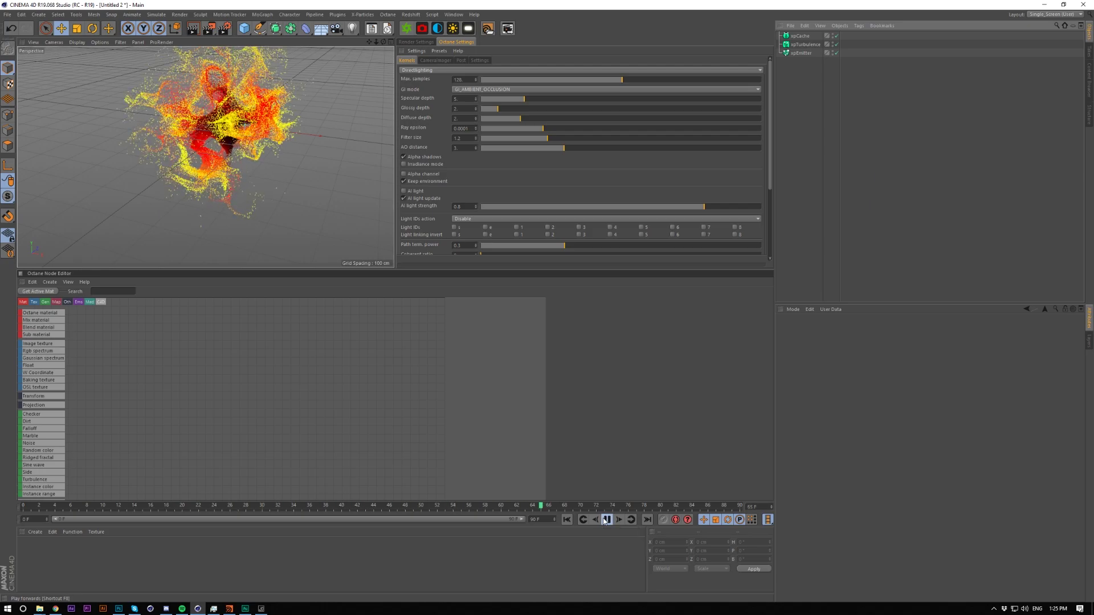
left_click(604, 520)
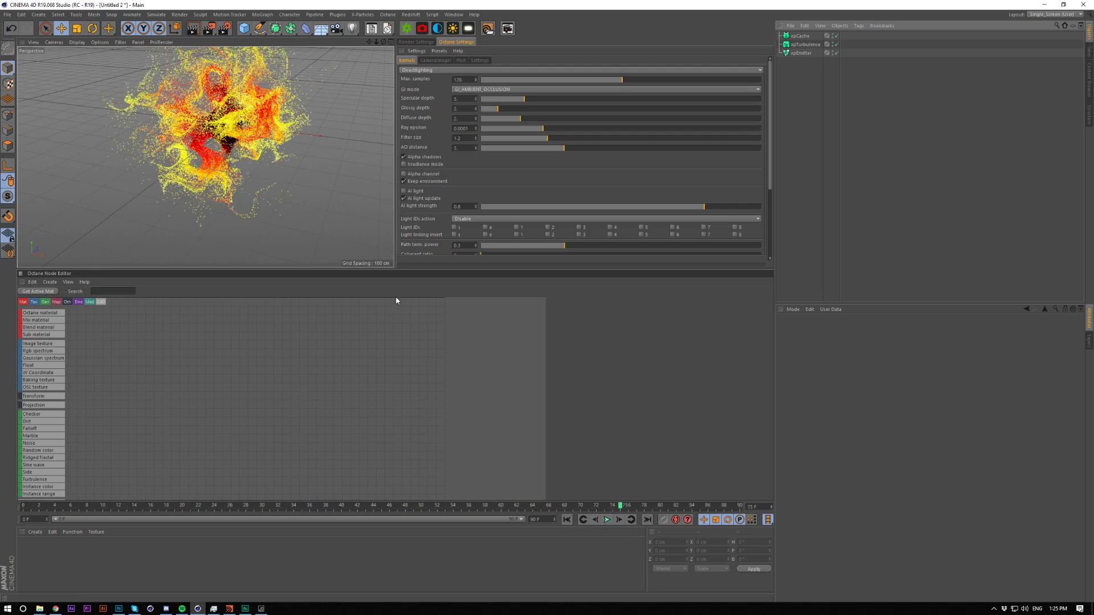
Set the xpCache particle format to BGEO (Houdini) and build the cache
left_click(799, 36)
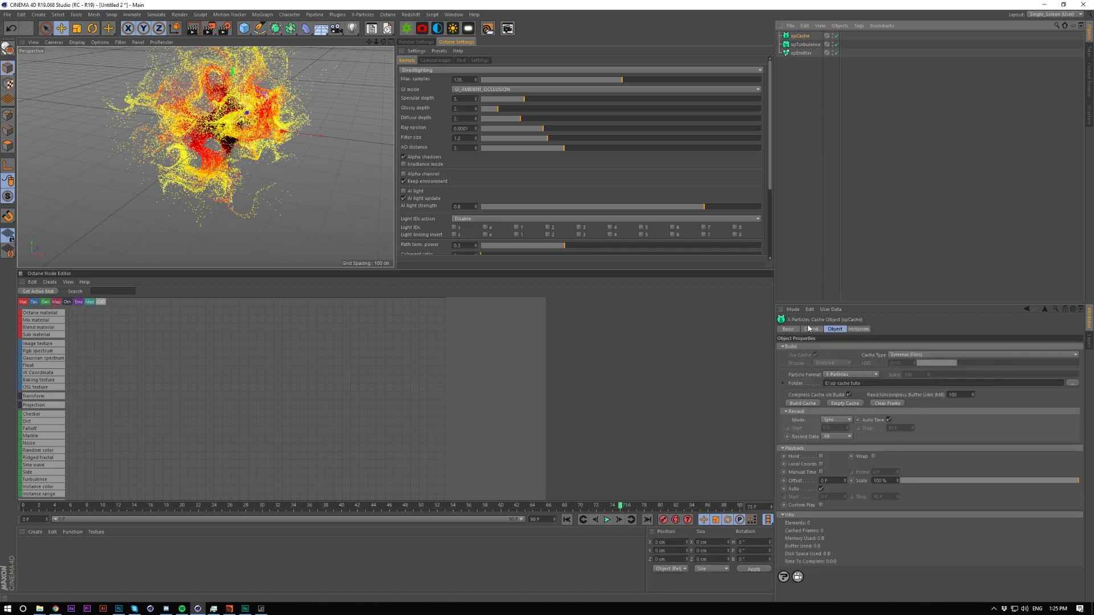
left_click(837, 374)
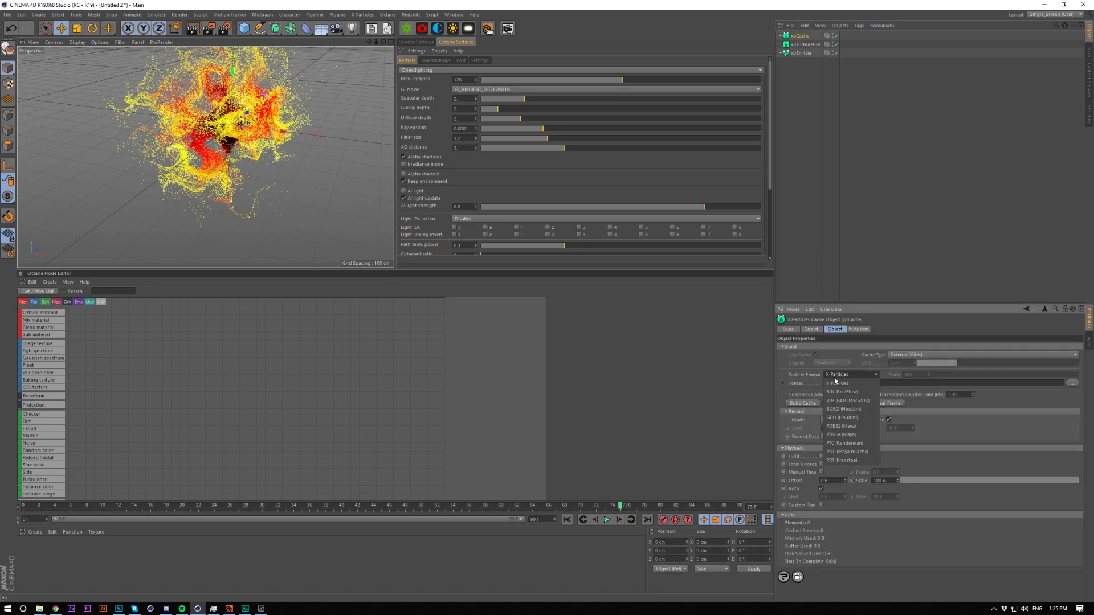
left_click(847, 410)
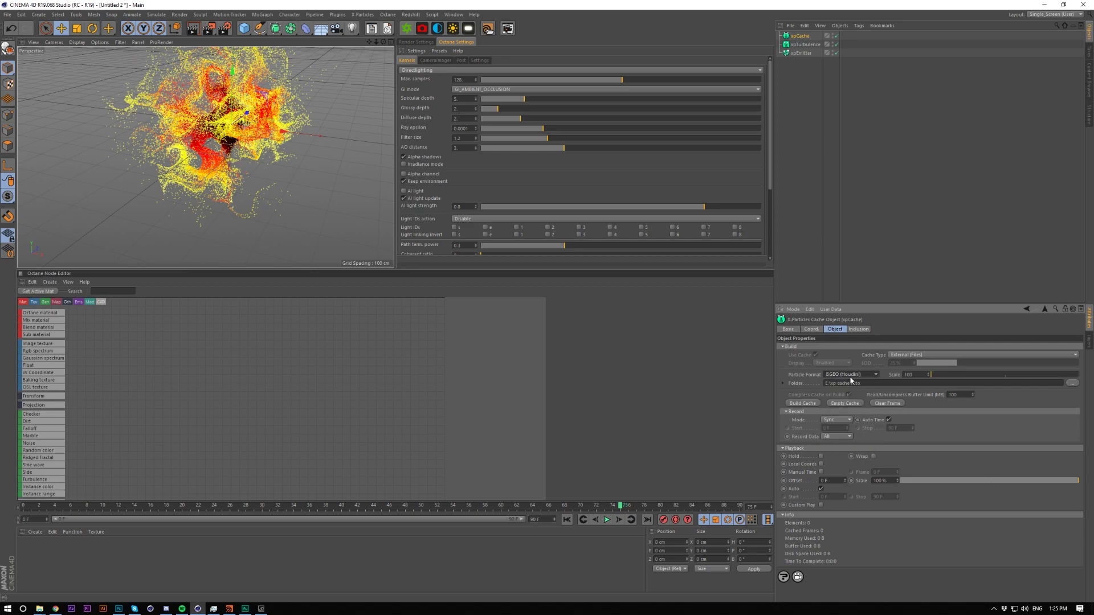
left_click(802, 403)
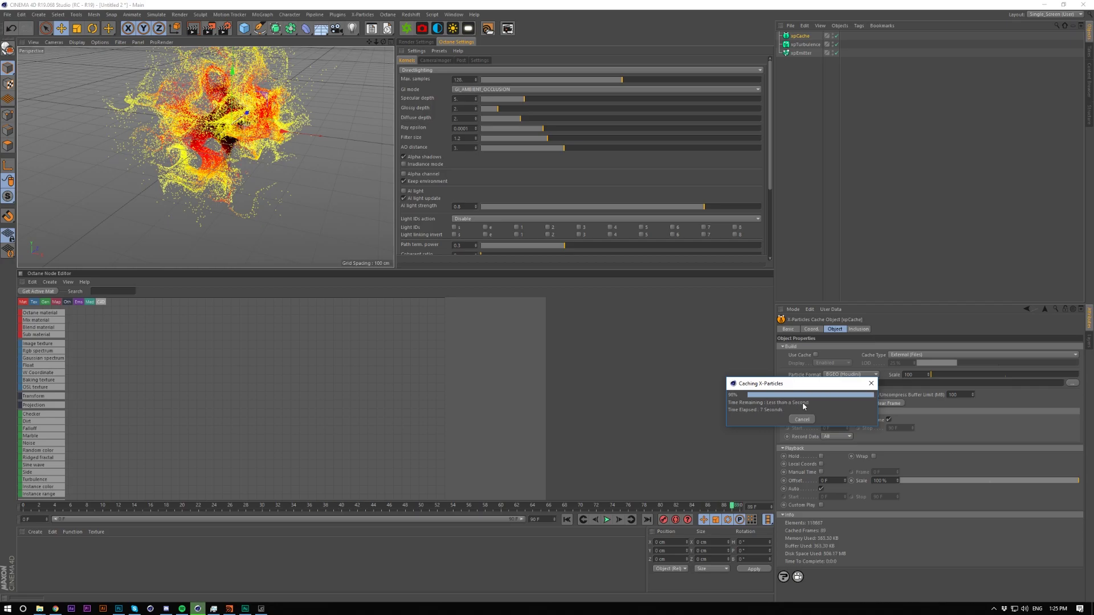
left_click(850, 227)
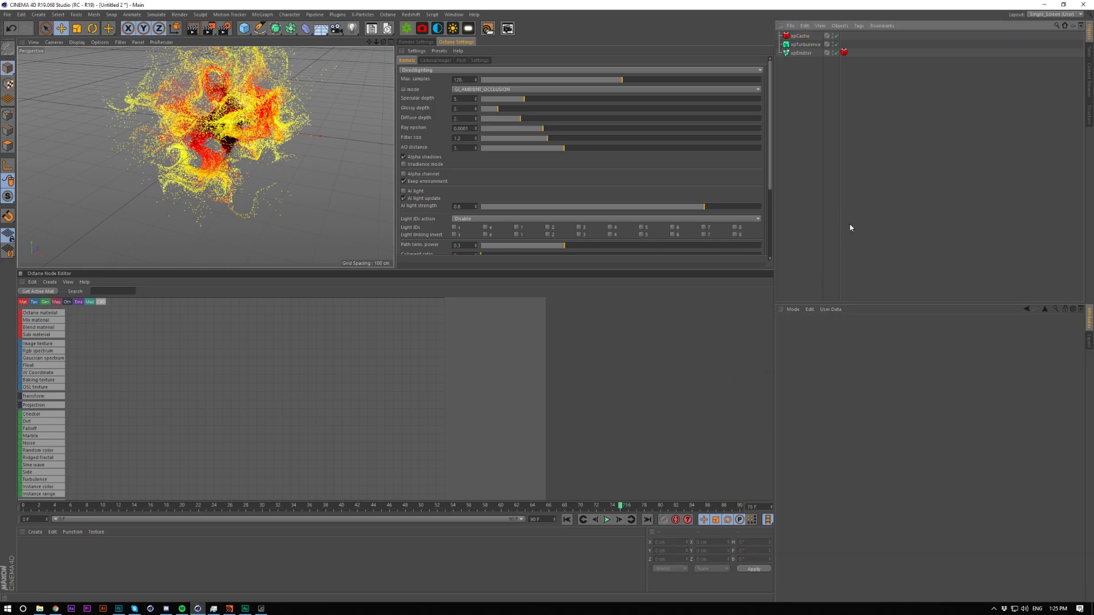
Create a new empty project, leaving the cached particle scene open
key("ctrl+a")
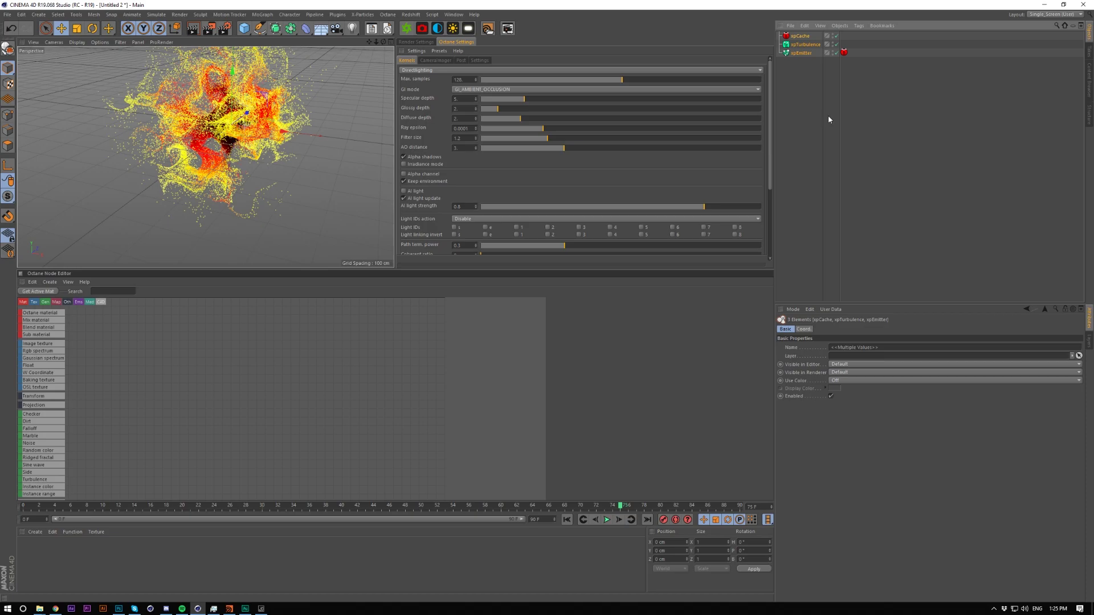
left_click(817, 149)
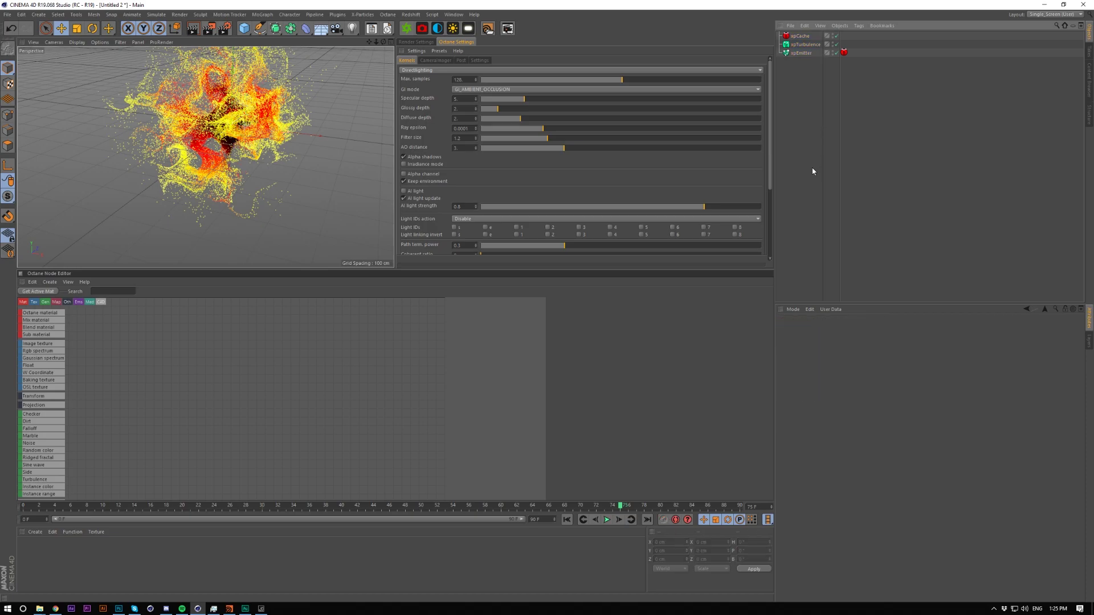
key("ctrl+n")
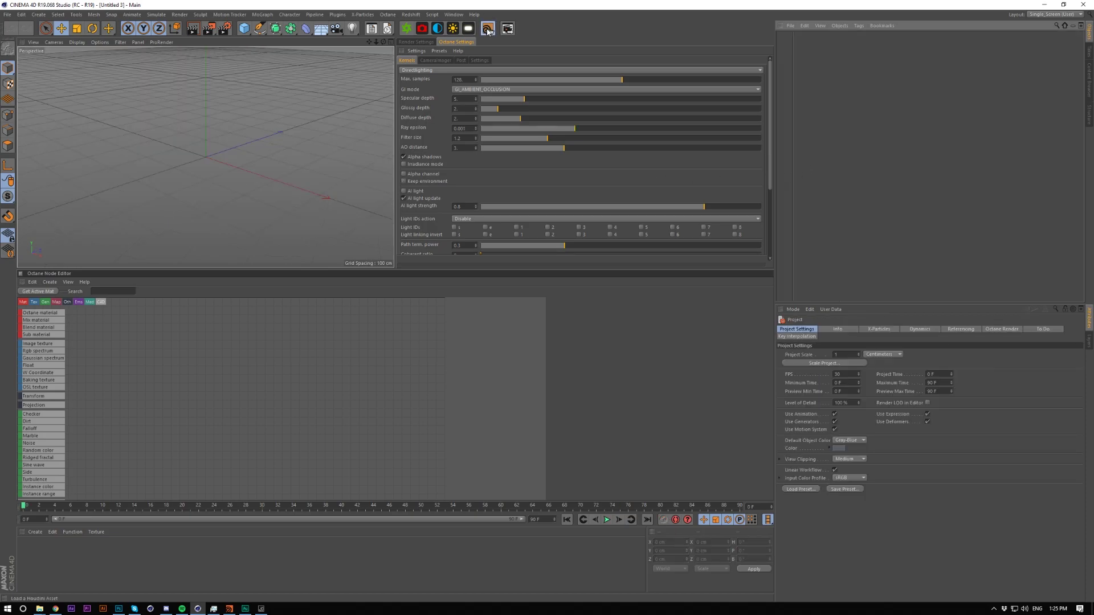
Load the Houdini asset XP_Mesh_Colour5.hda and expand its asset parameters
left_click(487, 30)
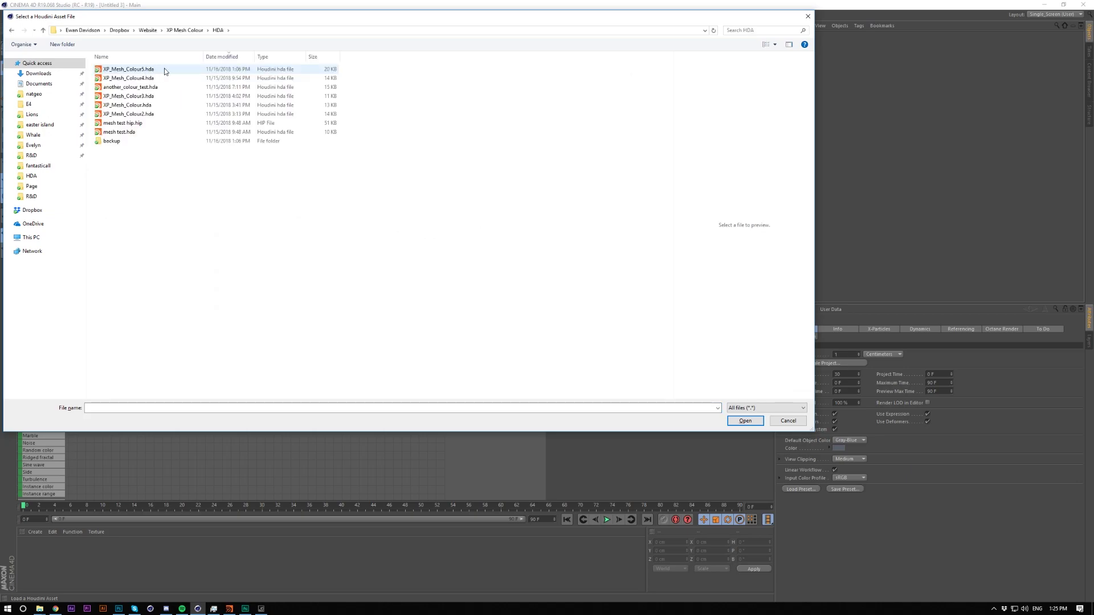
left_click(137, 69)
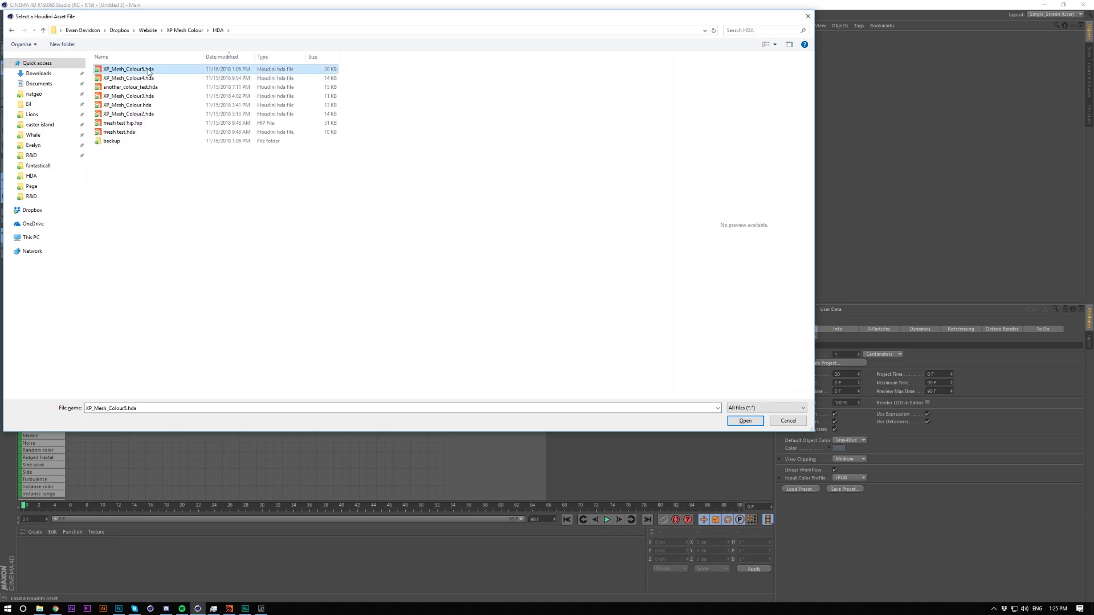
double_click(151, 69)
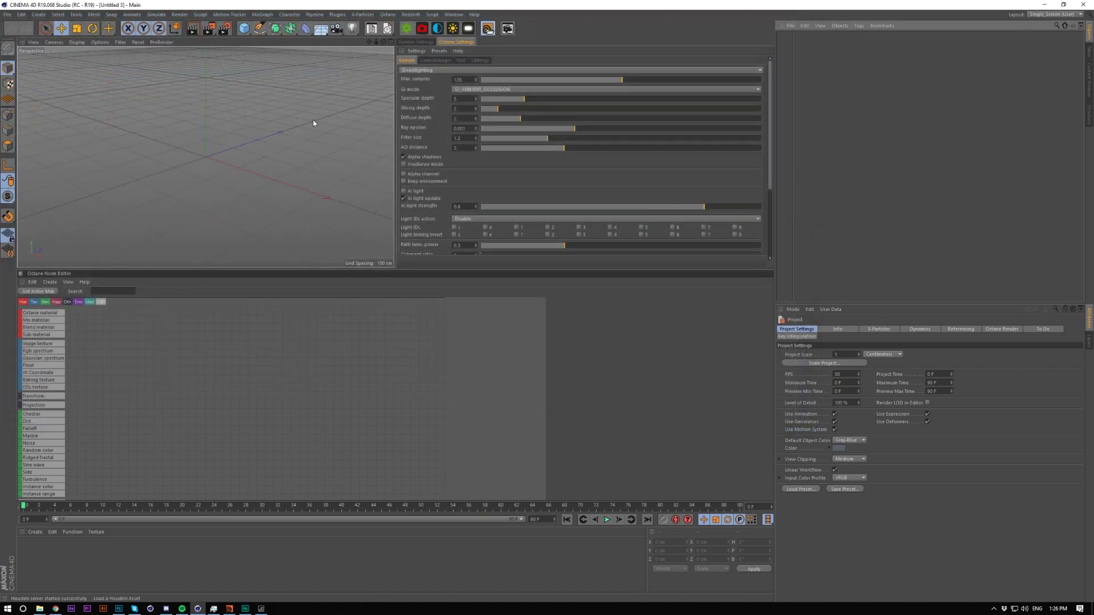
left_click(822, 329)
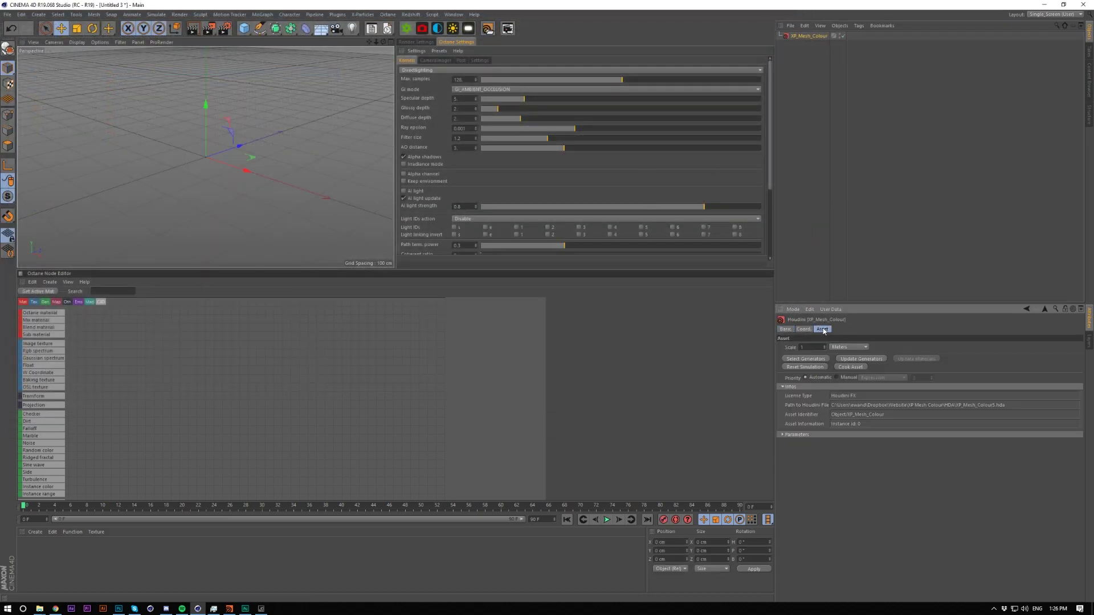
left_click(794, 435)
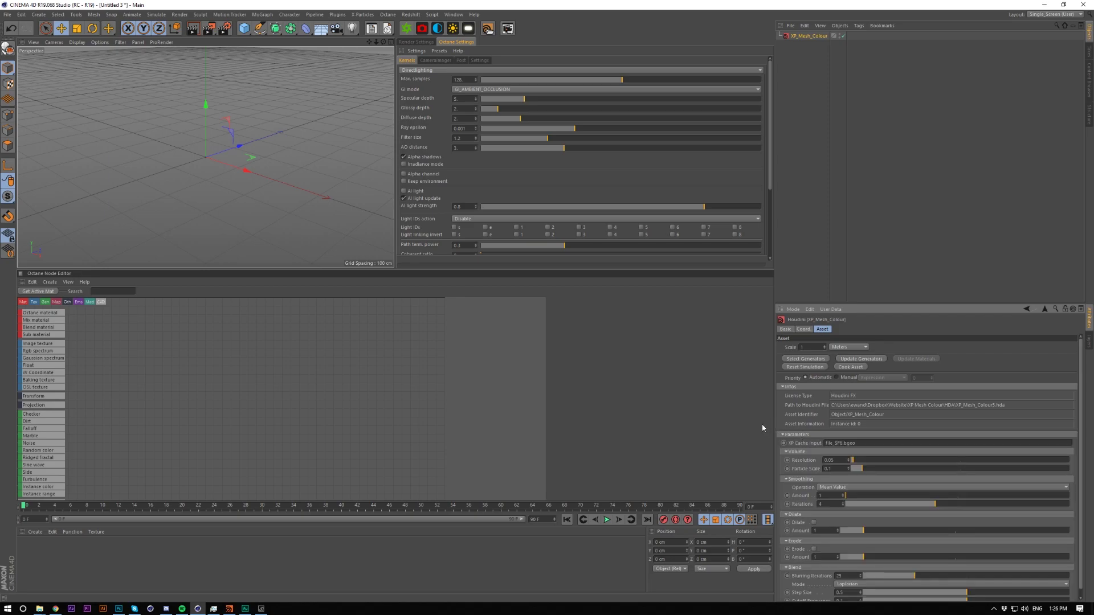
Switch to File Explorer, open the xpEmitter cache folder and copy the path of xpEmitter_000001.bgeo
key("alt+Tab")
double_click(259, 158)
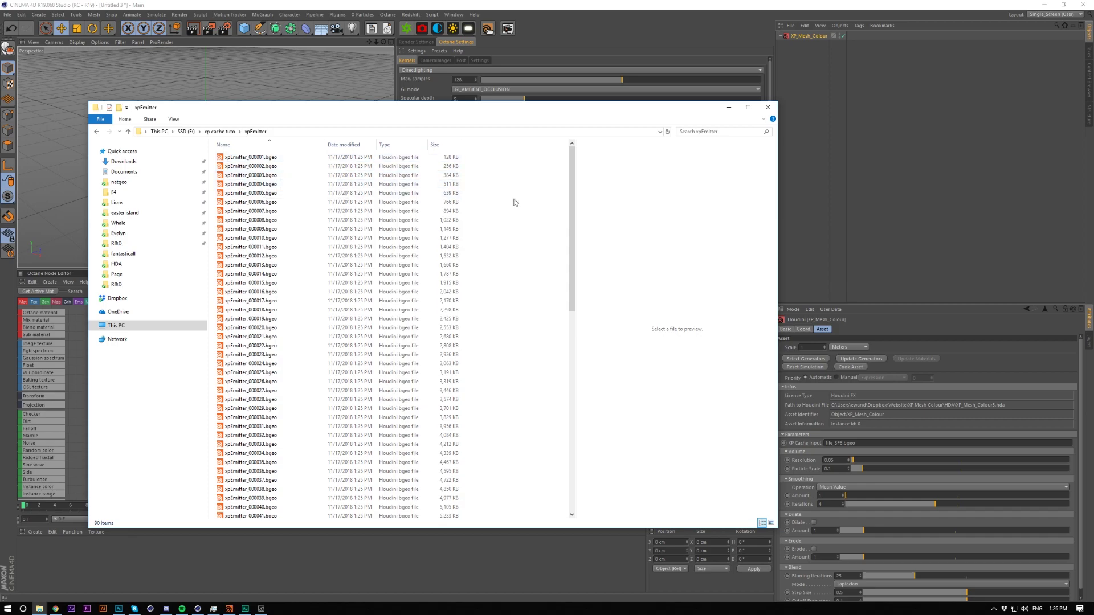
left_click(908, 442)
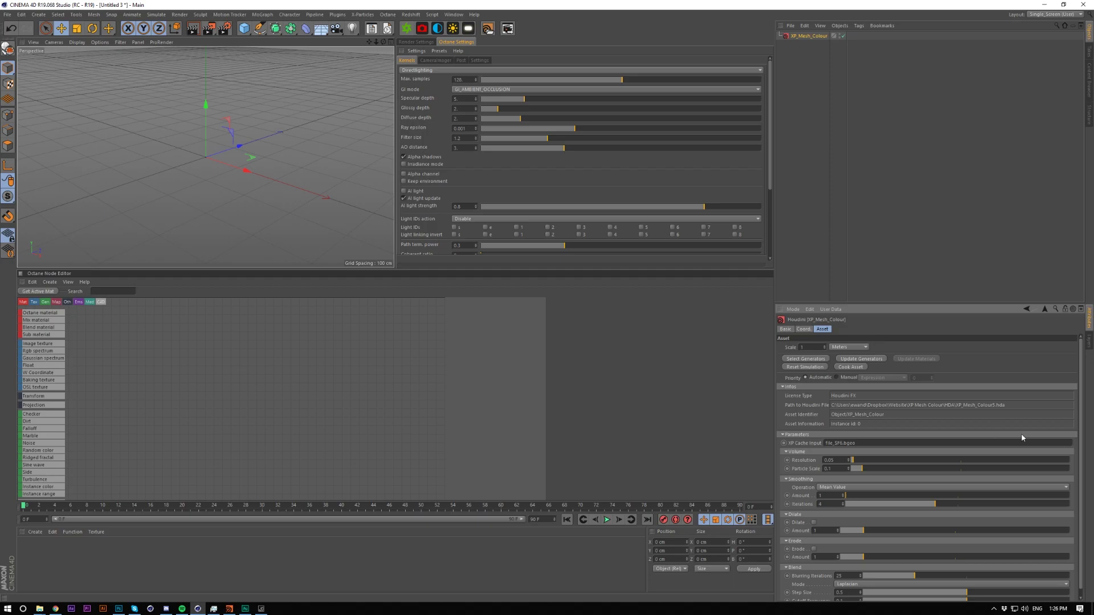
double_click(1064, 442)
double_click(1064, 441)
left_click(975, 441)
key("alt+Tab")
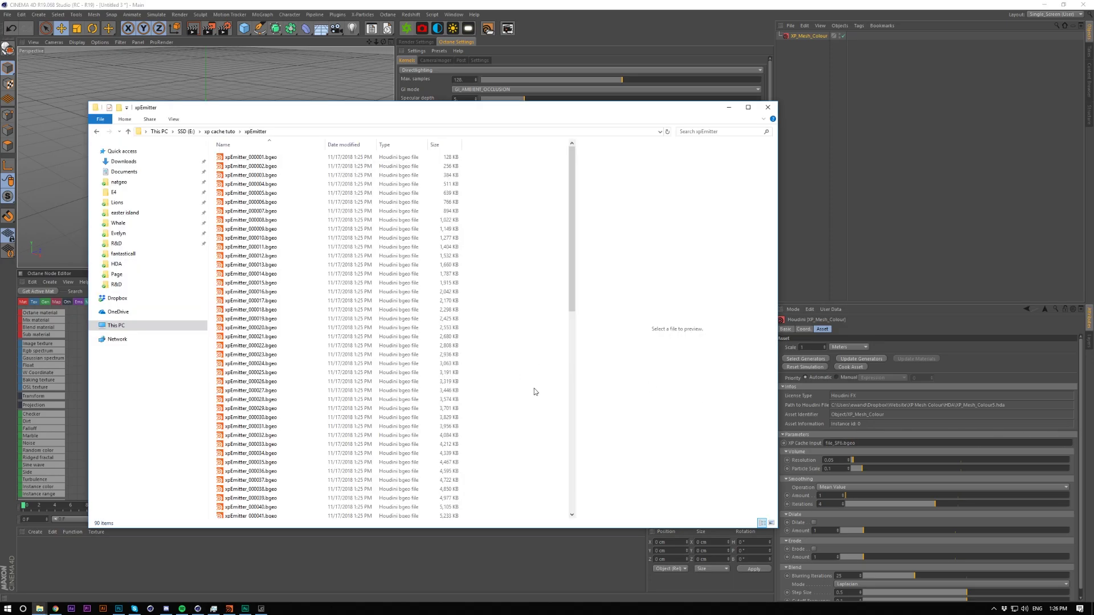
right_click(260, 161)
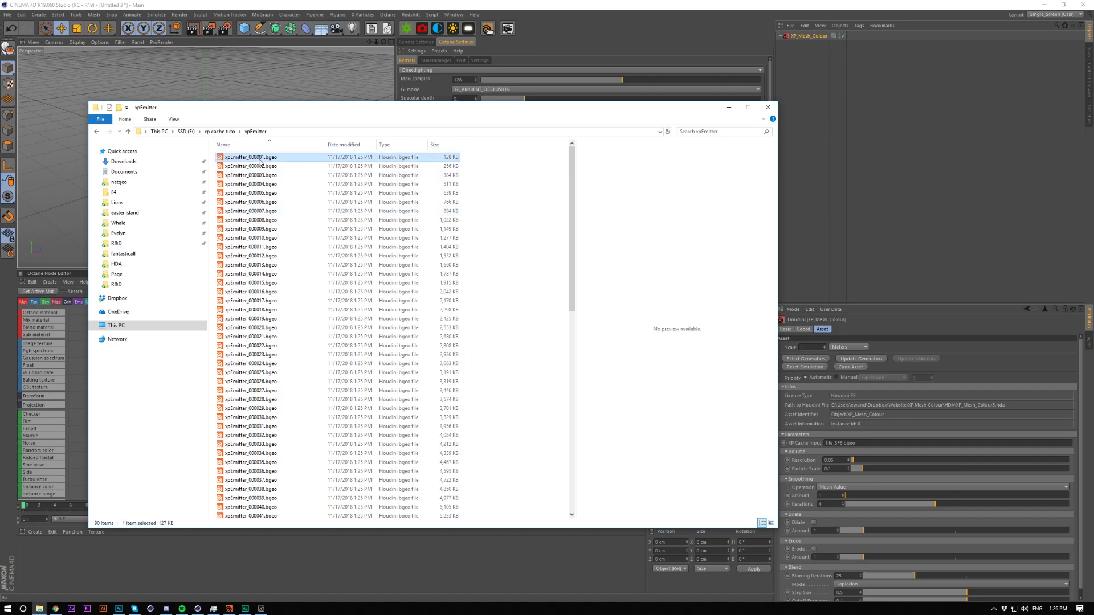
left_click(294, 252)
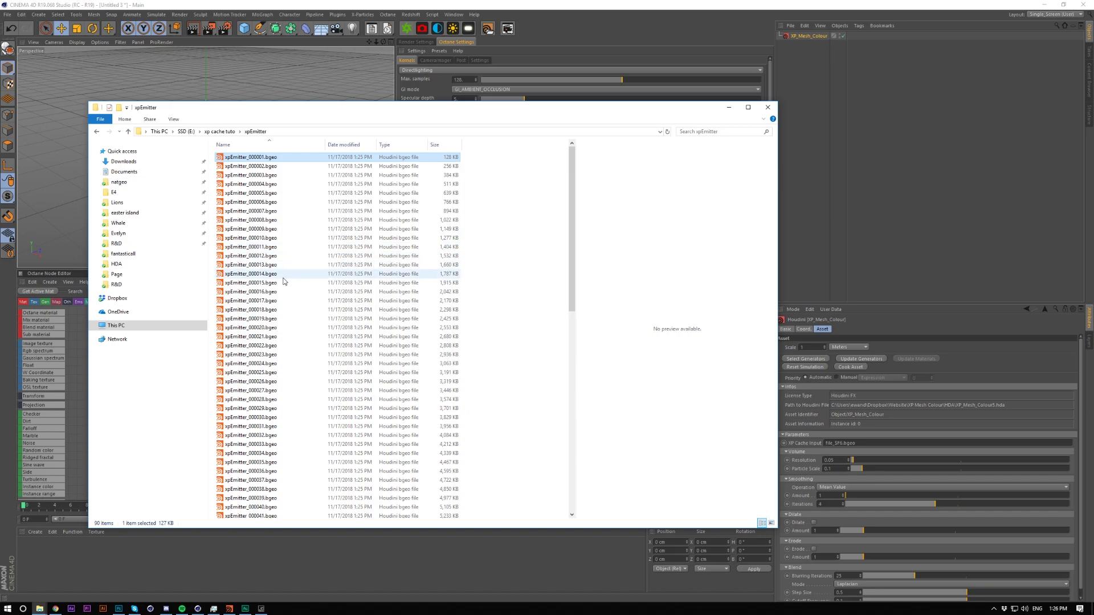
Paste the path into the asset's XP Cache Input and edit it to E:\xp cache tuto\xpEmitter\xpEmitter_$F6.bgeo, without quotation marks
left_click(837, 443)
key("ctrl+v")
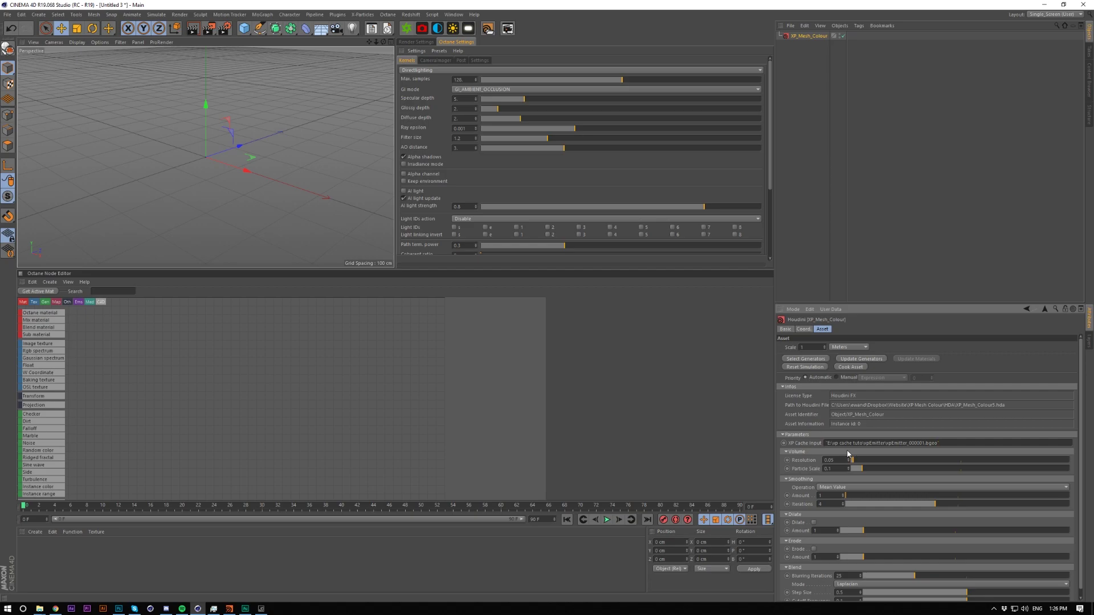
key("Return")
key("BackSpace")
key("BackSpace")
key("BackSpace")
key("BackSpace")
Preview the mesh animation and move the timeline to frame 89 to inspect the mesh
left_click(607, 520)
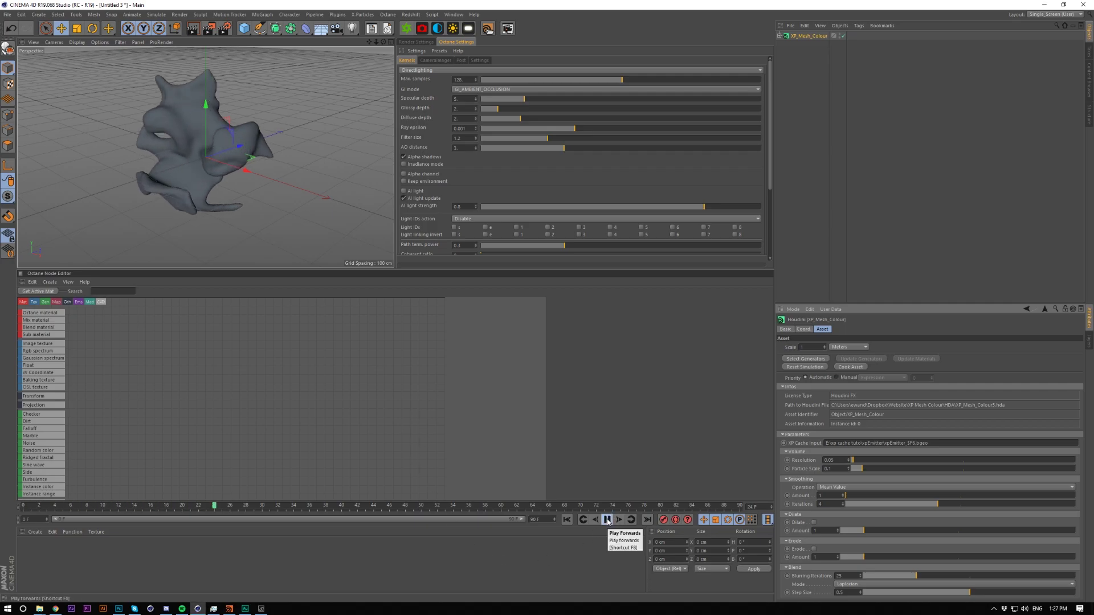
left_click(607, 520)
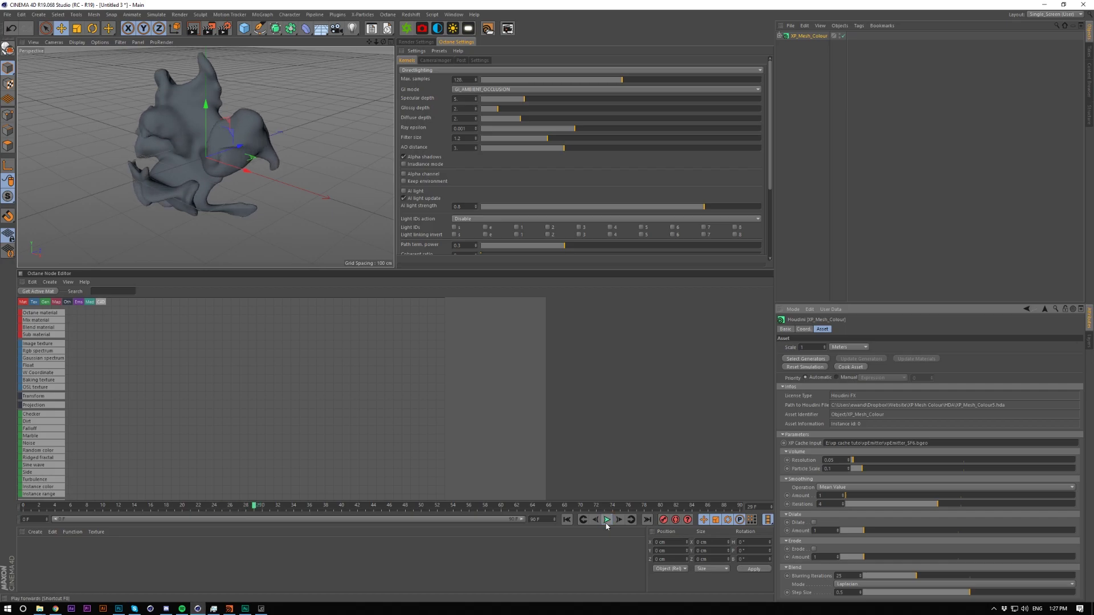
left_click(646, 519)
left_click(595, 520)
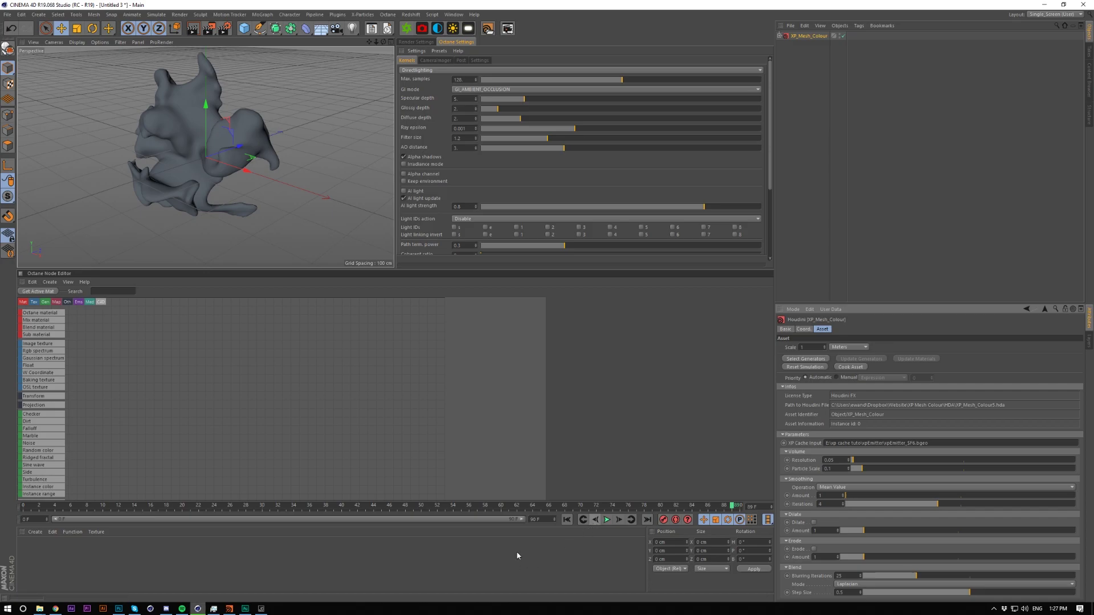
scroll(243, 240, "down", 5)
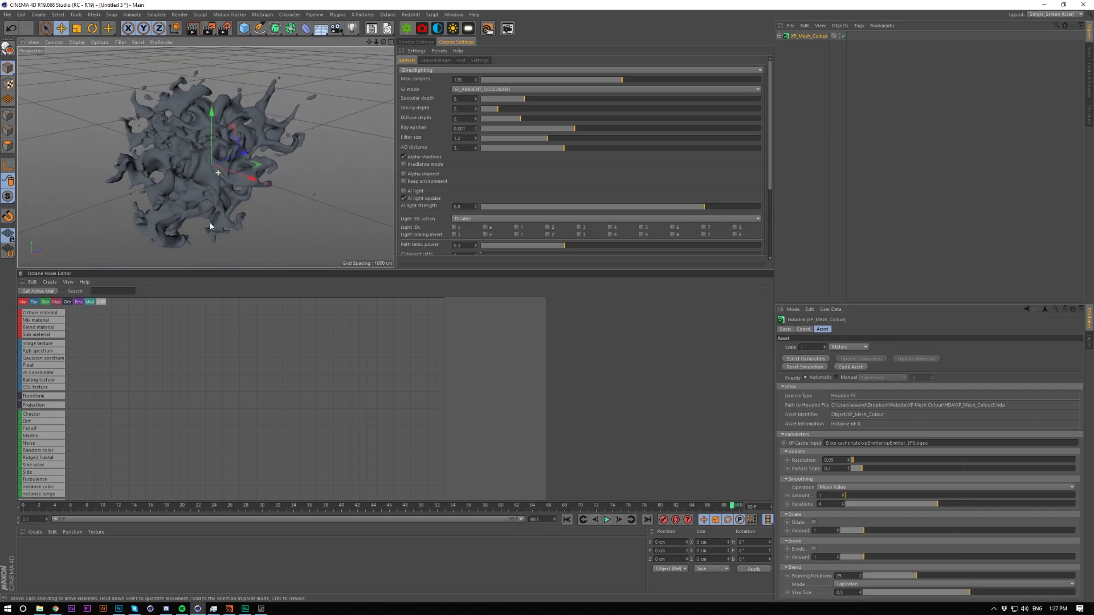
scroll(167, 154, "up", 4)
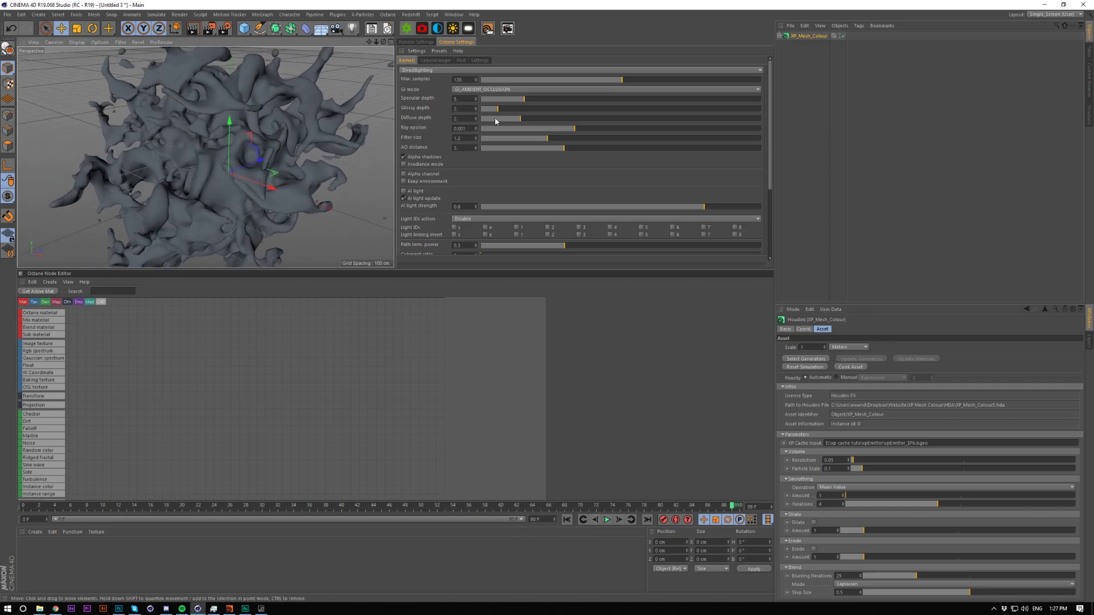
Set the XP_Mesh_Colour volume resolution to 0.02 and the particle scale to 0.05
left_click(809, 57)
left_click(808, 36)
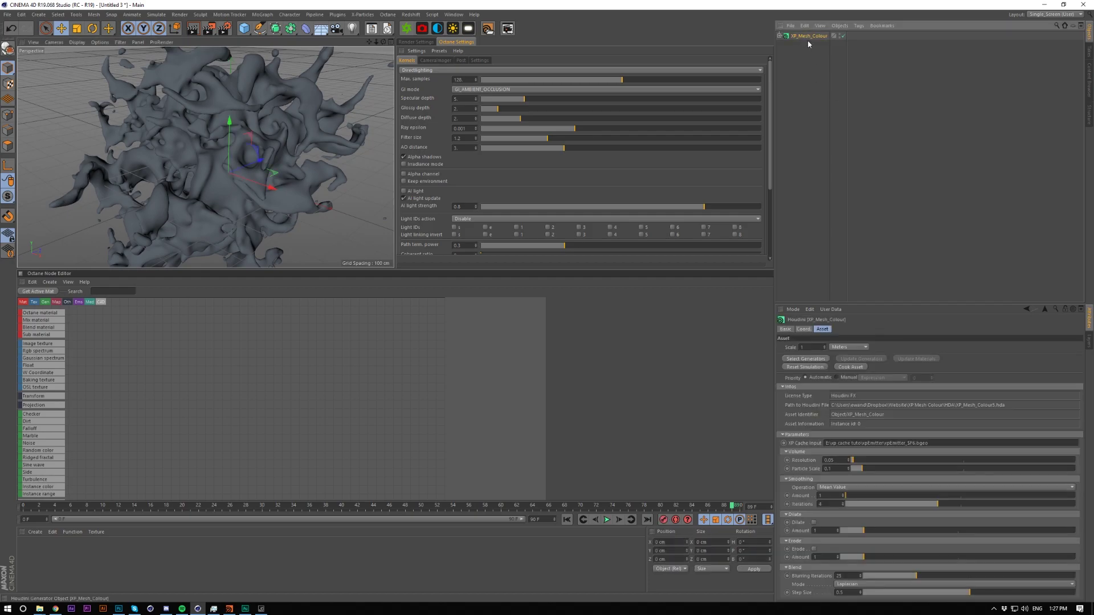
left_click(839, 460)
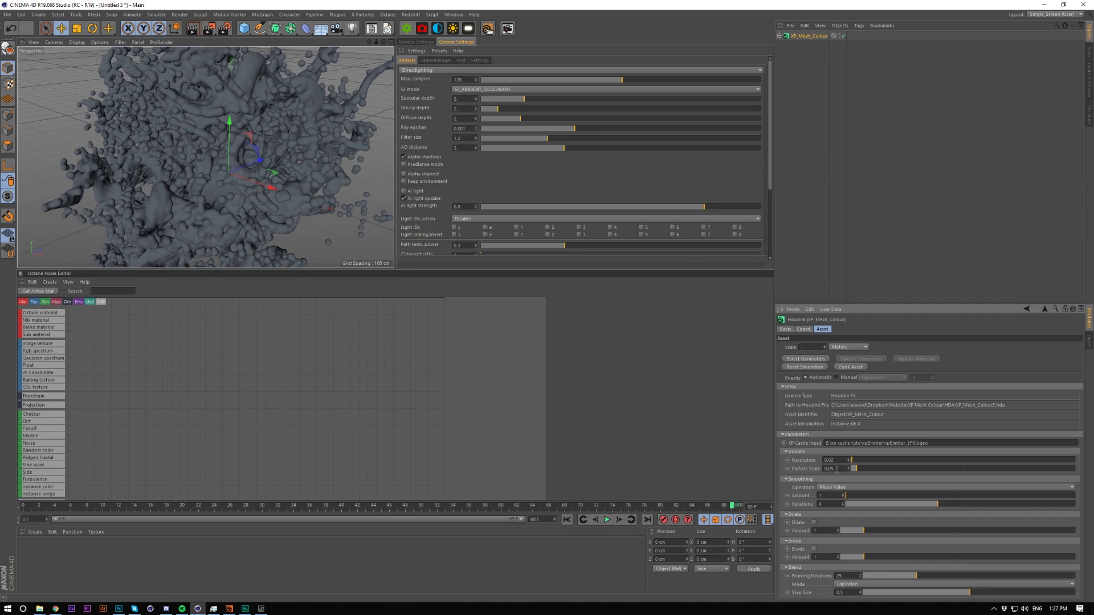
Inspect the refined mesh, expand the XP_Mesh_Colour hierarchy and select its VertexColors tag to display the particle colours
left_click_drag(256, 228, 254, 160, "alt")
scroll(254, 160, "down", 6)
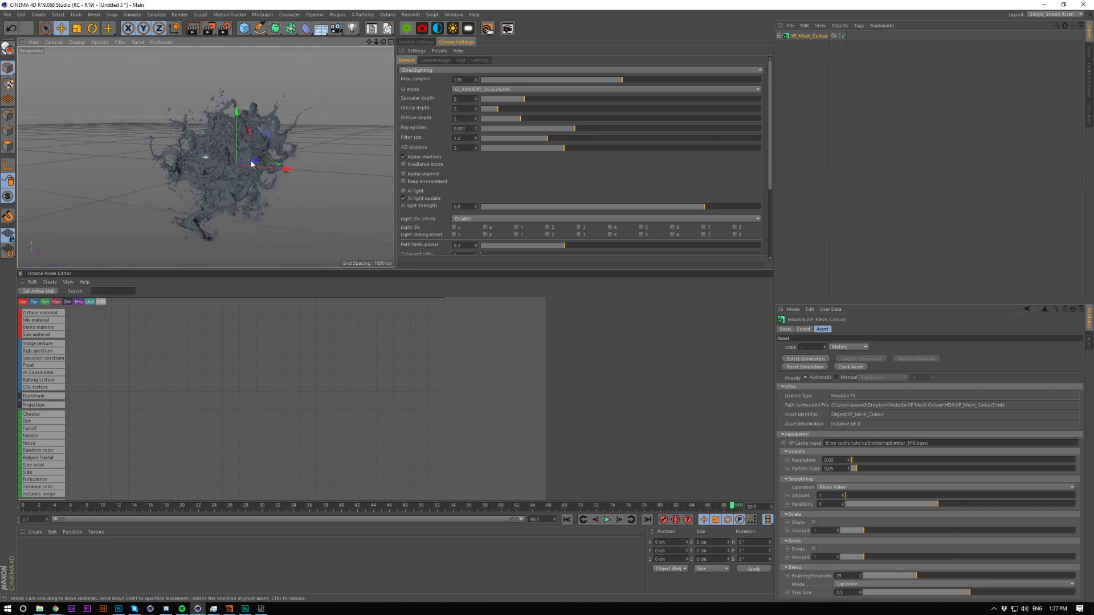
middle_click_drag(250, 160, 259, 121, "alt")
scroll(266, 149, "up", 2)
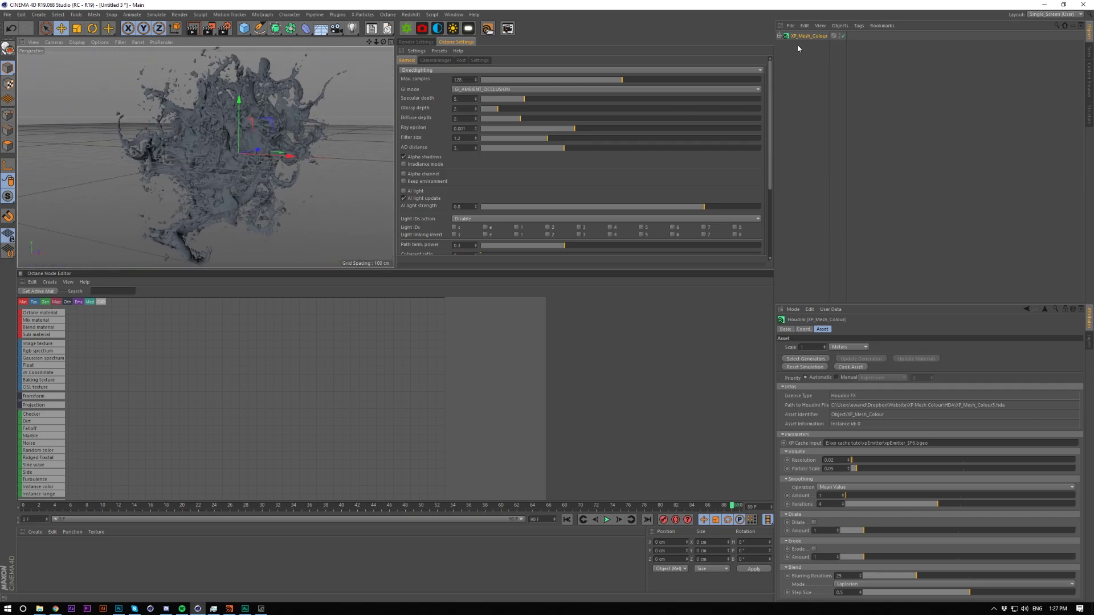
left_click(779, 36)
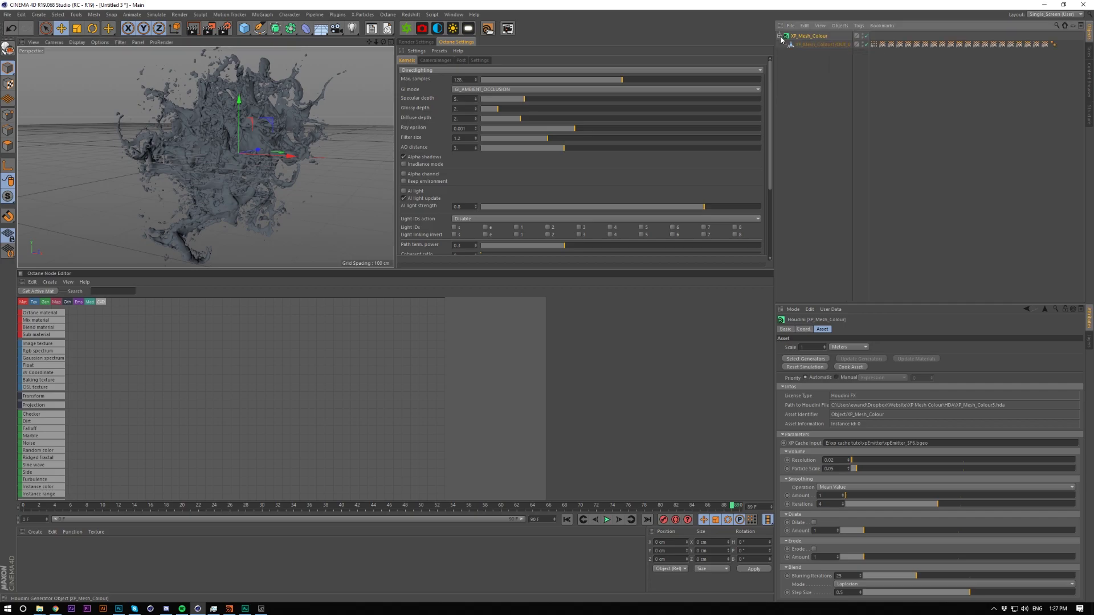
left_click(873, 45)
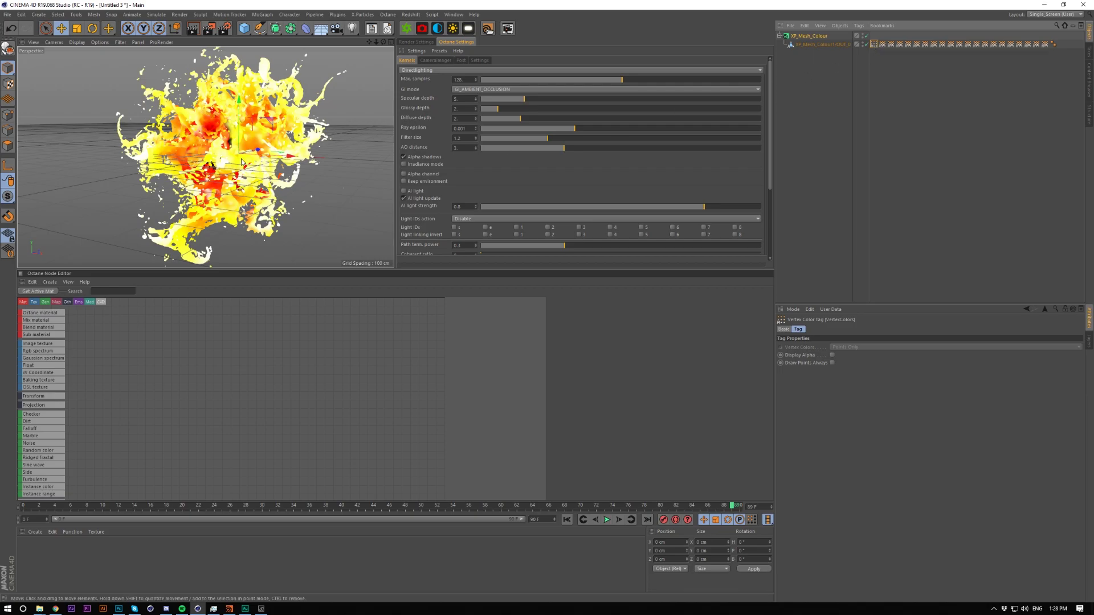
Try to build an Octane material in the node editor with a Vertex Map node feeding its Diffuse channel
mouse_move(275, 163)
middle_mouse_down("alt")
mouse_move(254, 173)
mouse_move(268, 166)
middle_mouse_up("alt")
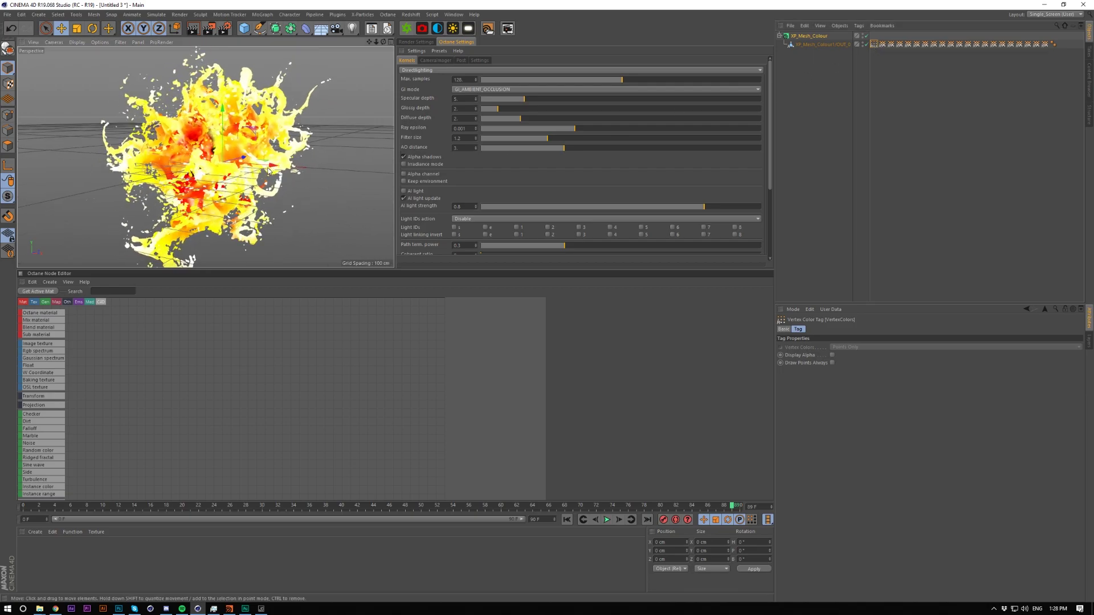
left_click(822, 132)
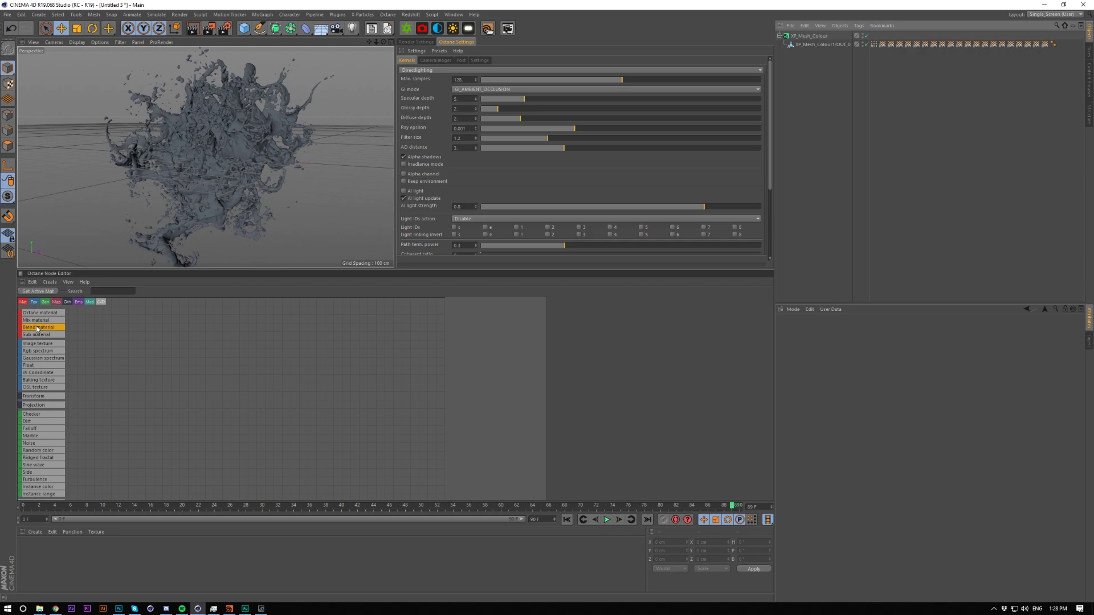
left_click_drag(40, 313, 298, 380)
left_click(116, 291)
type("vert")
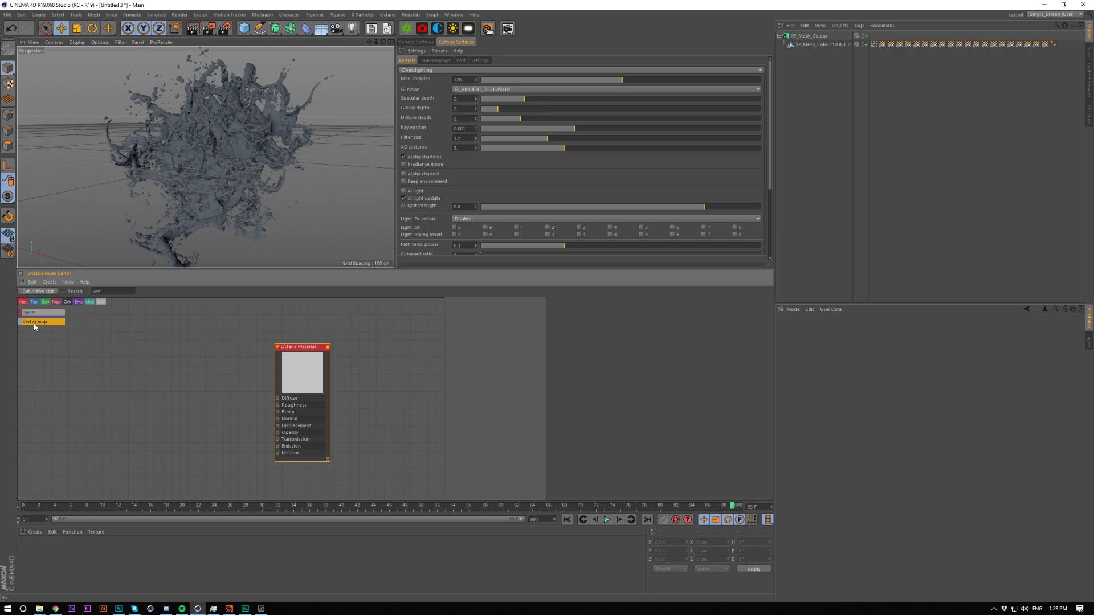
left_click_drag(33, 322, 277, 401)
left_click(245, 424)
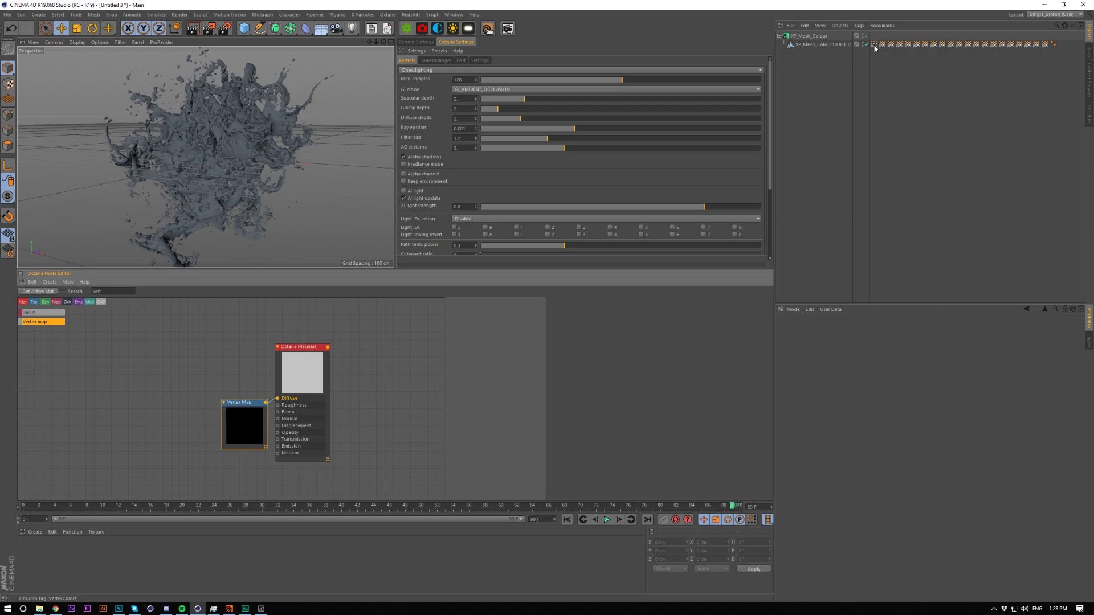
Create an Octane diffuse material with a Vertex Map node in its Diffuse channel and link the mesh's VertexColors tag to that node
left_click(96, 566)
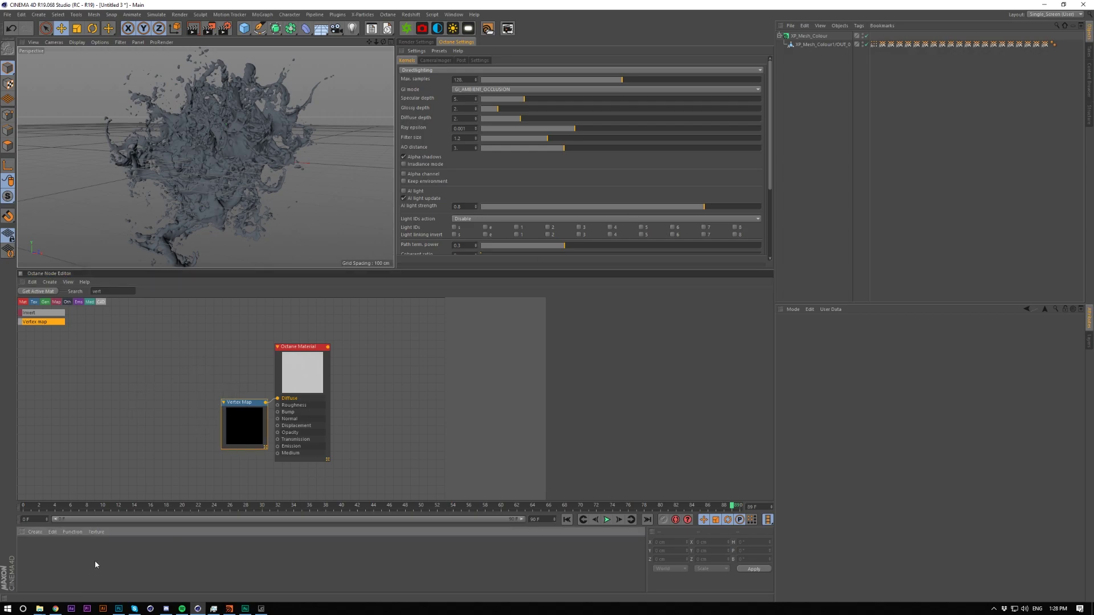
double_click(37, 555)
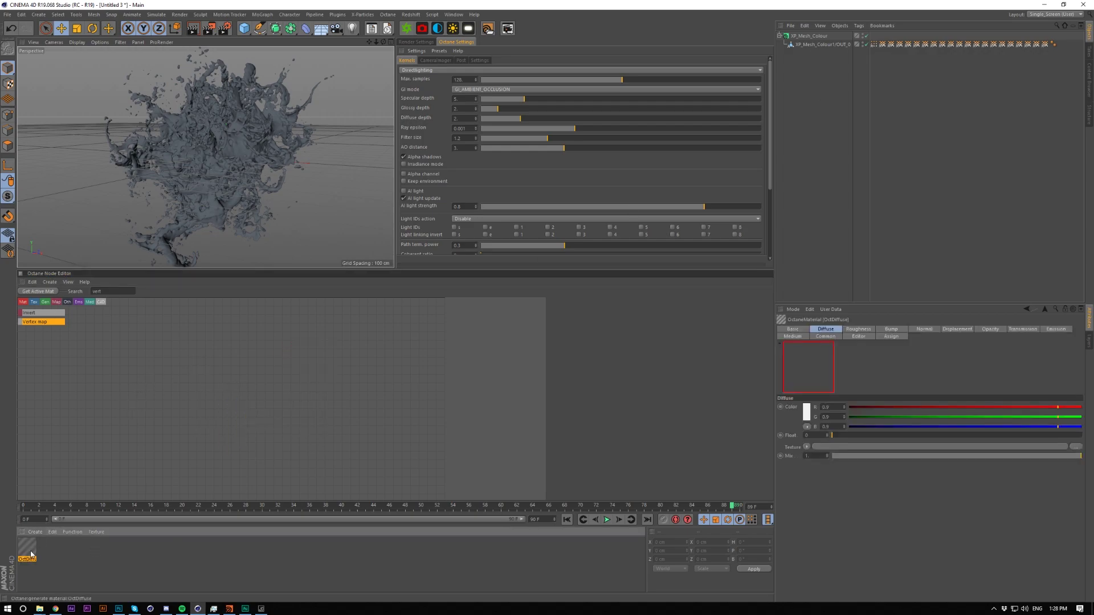
left_click(62, 340)
left_click_drag(62, 340, 197, 390)
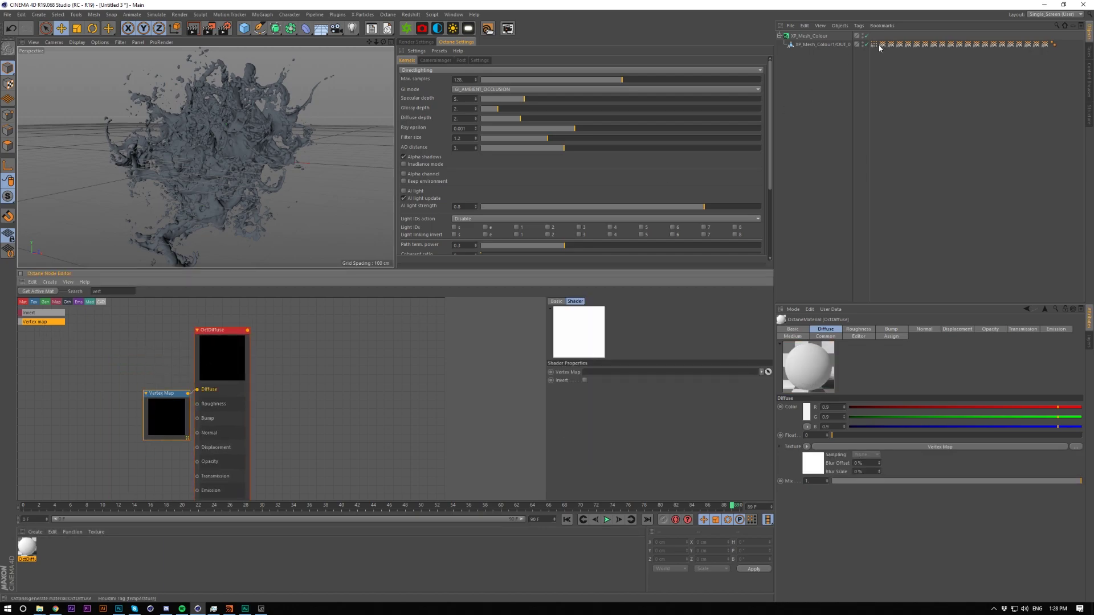
left_click_drag(873, 43, 608, 374)
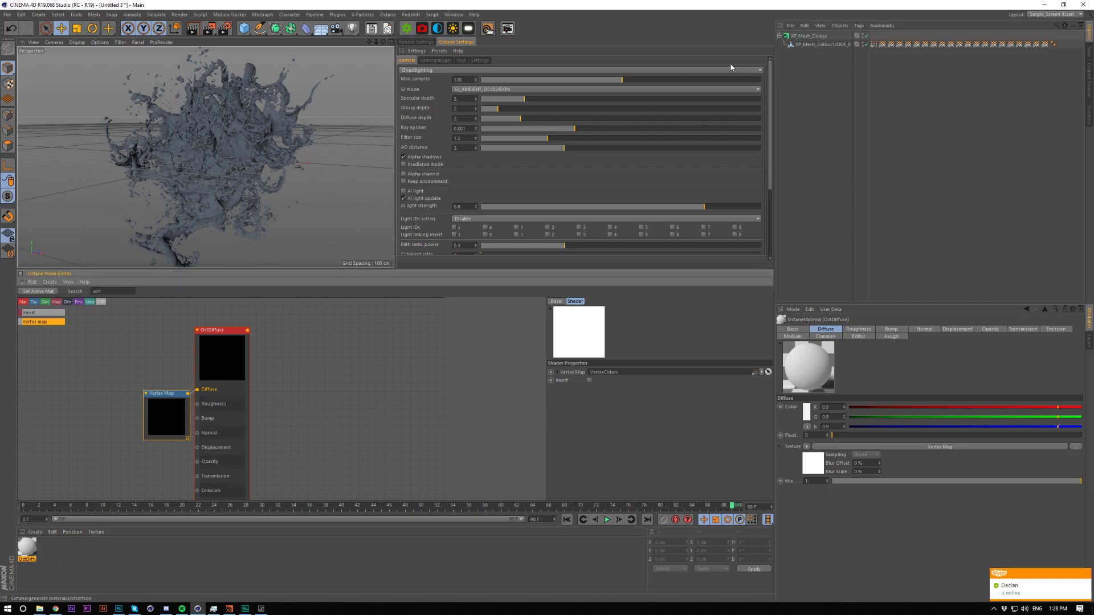
left_click(129, 556)
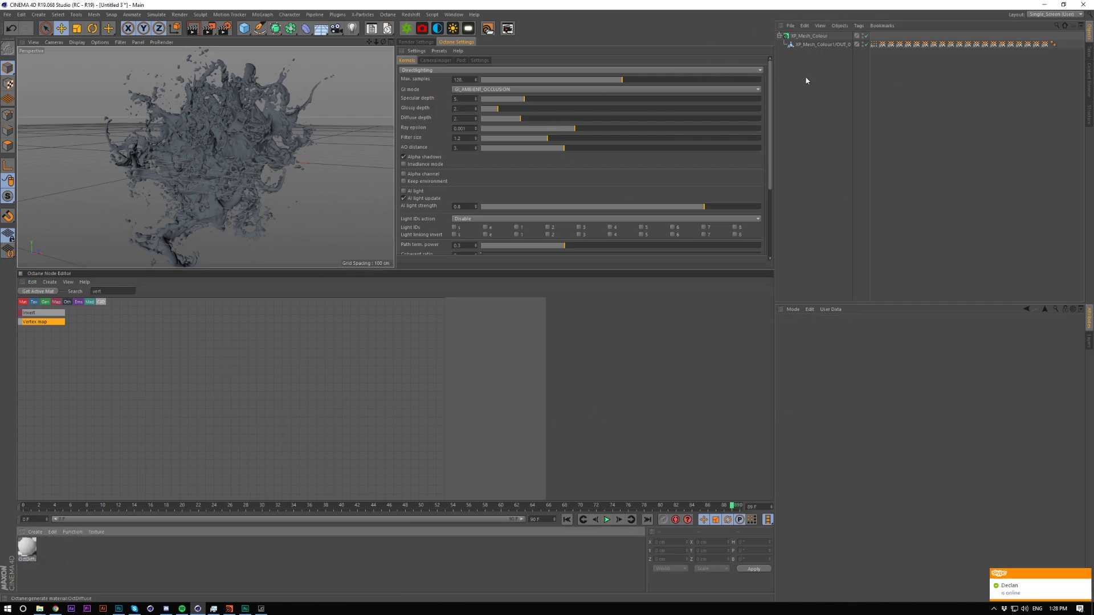
Switch to the Redshift layout and arrange the Redshift RenderView and Shader Graph windows over the viewport
left_click(1039, 14)
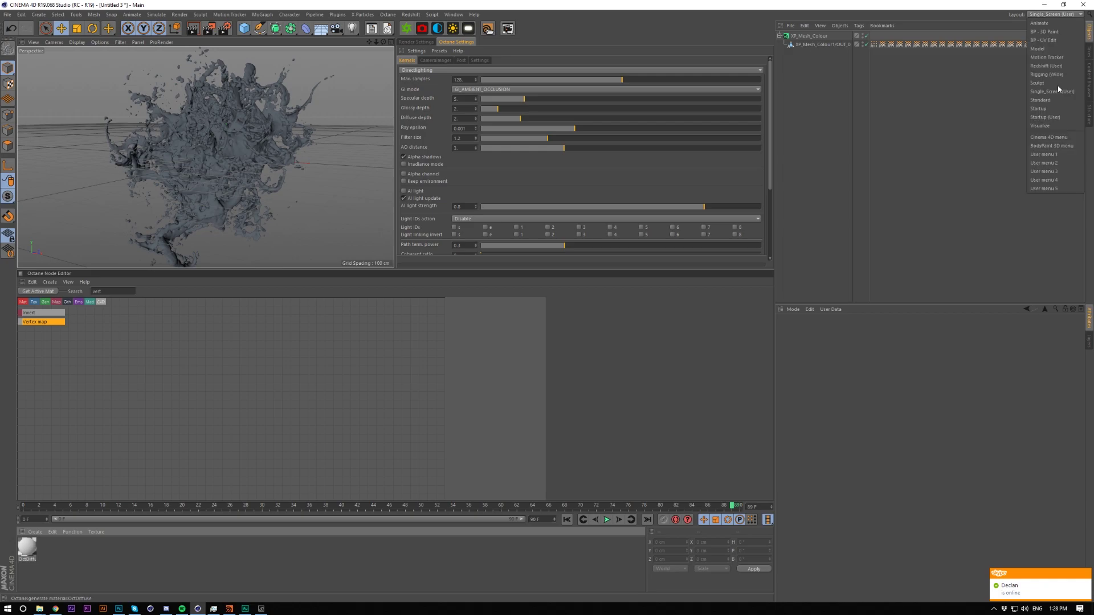
left_click(1061, 66)
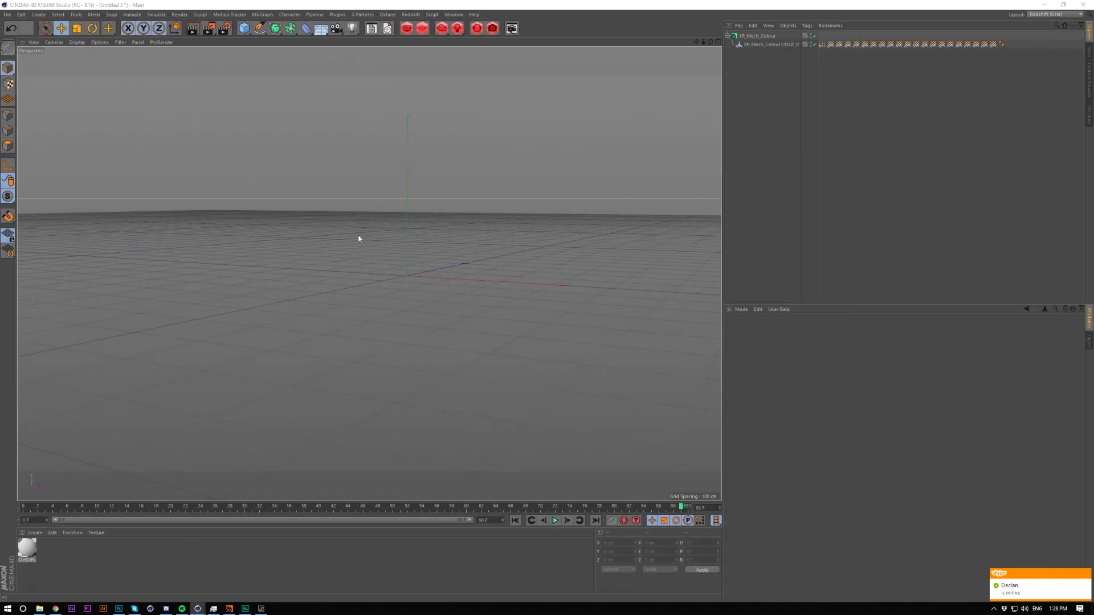
left_click_drag(258, 296, 491, 82)
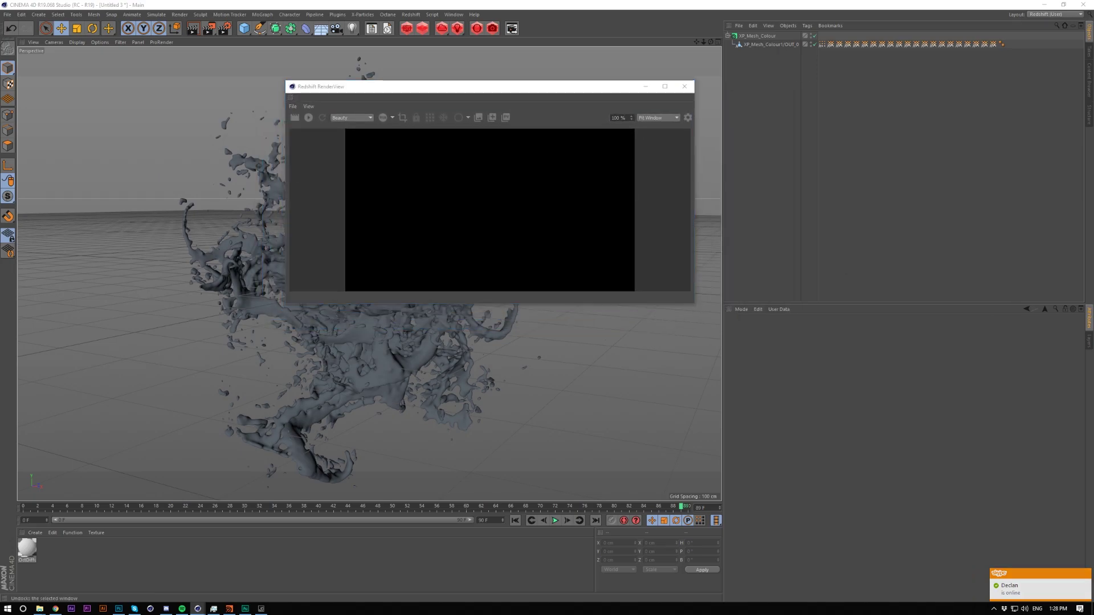
left_click_drag(1093, 327, 194, 325)
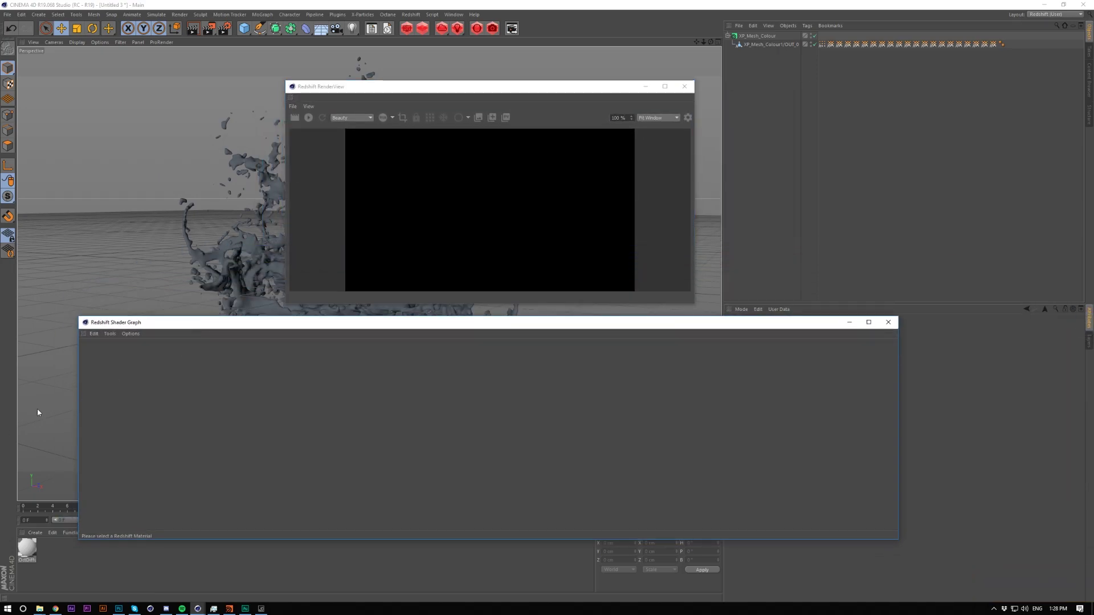
Create a Redshift material and connect a new Vertex Attribute node's Out Color to the material's Diffuse Color
double_click(93, 563)
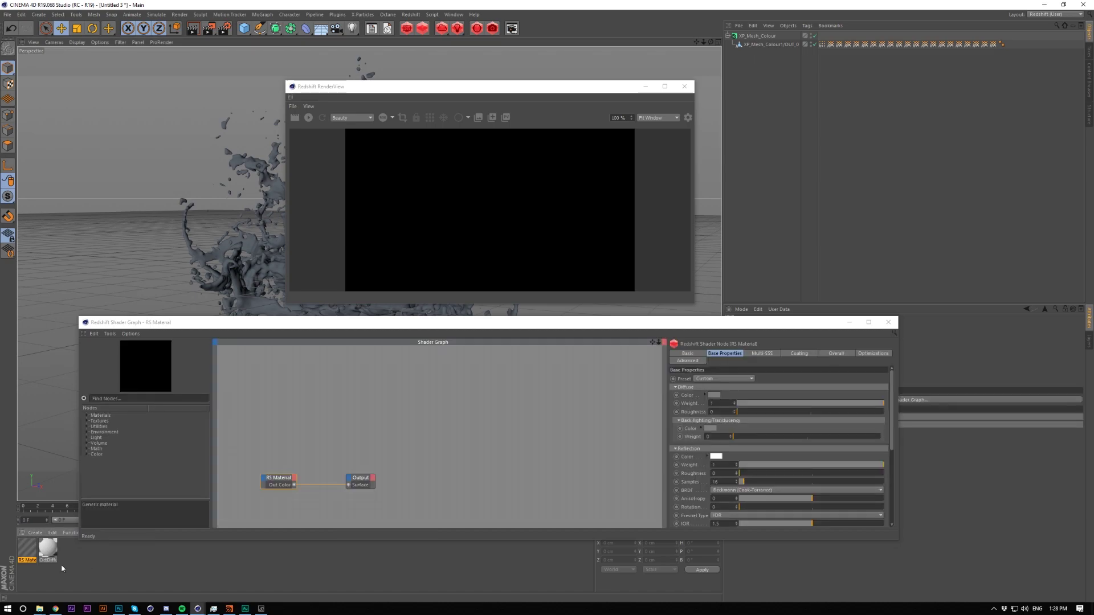
left_click(128, 399)
type("verte")
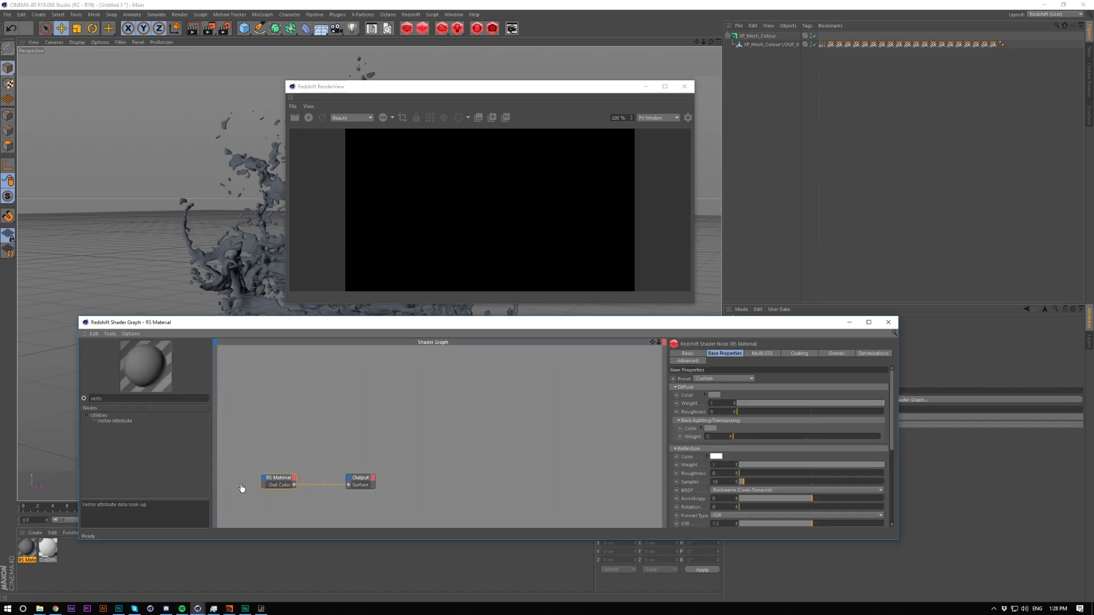
left_click_drag(241, 487, 229, 484)
middle_click_drag(223, 492, 284, 472)
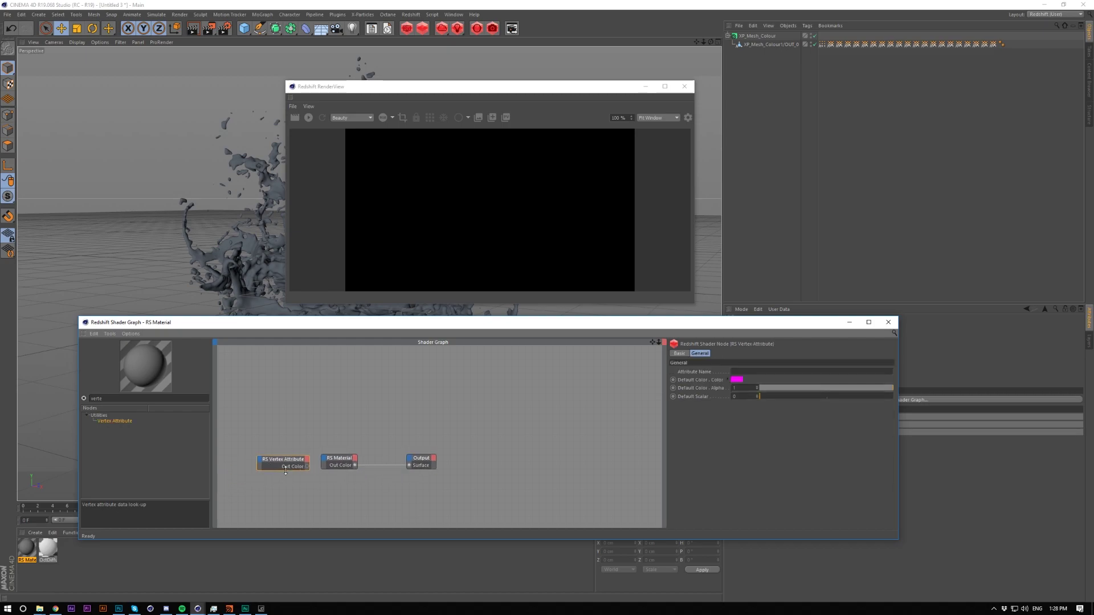
left_click_drag(307, 466, 327, 461)
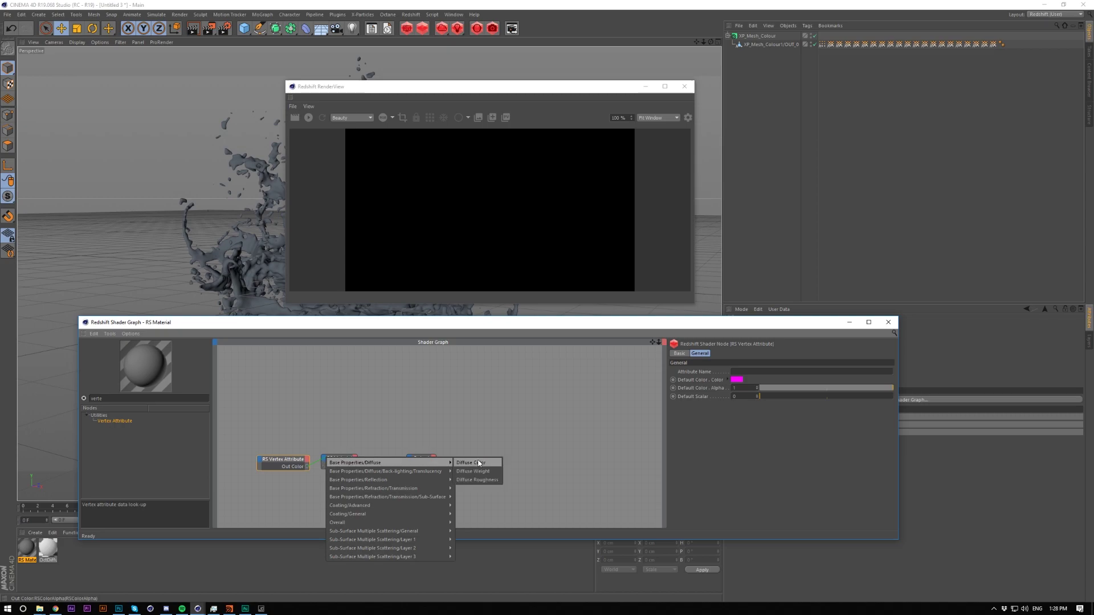
left_click(479, 464)
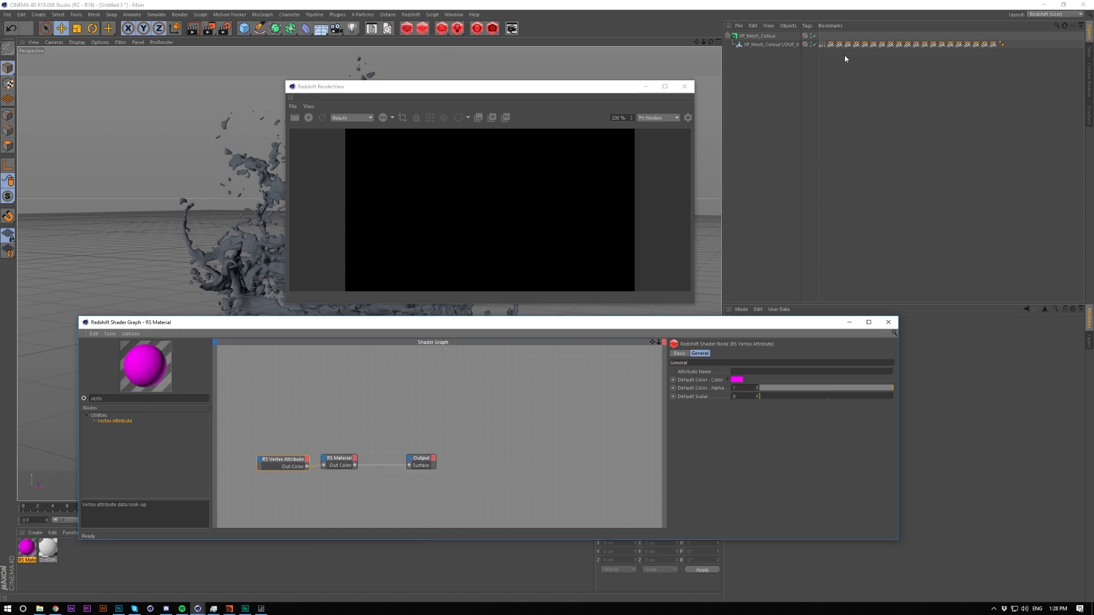
Set the Vertex Attribute's name to VertexColors, apply the RS Material to the XP_Mesh_Colour output mesh and close the Shader Graph
left_click(743, 372)
type("VertexColors")
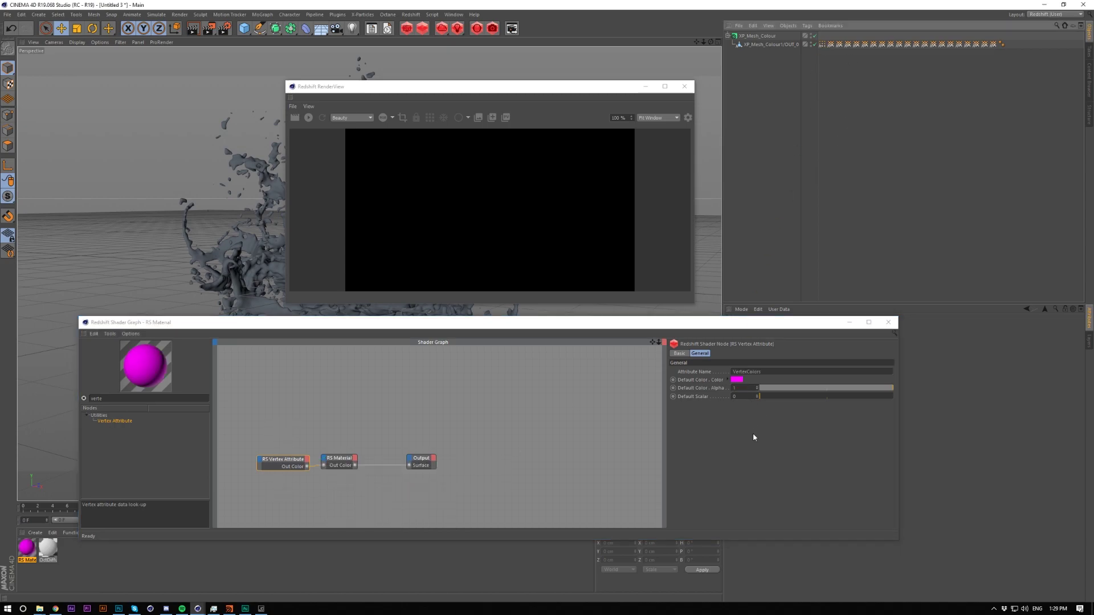
left_click_drag(30, 550, 766, 46)
left_click(888, 323)
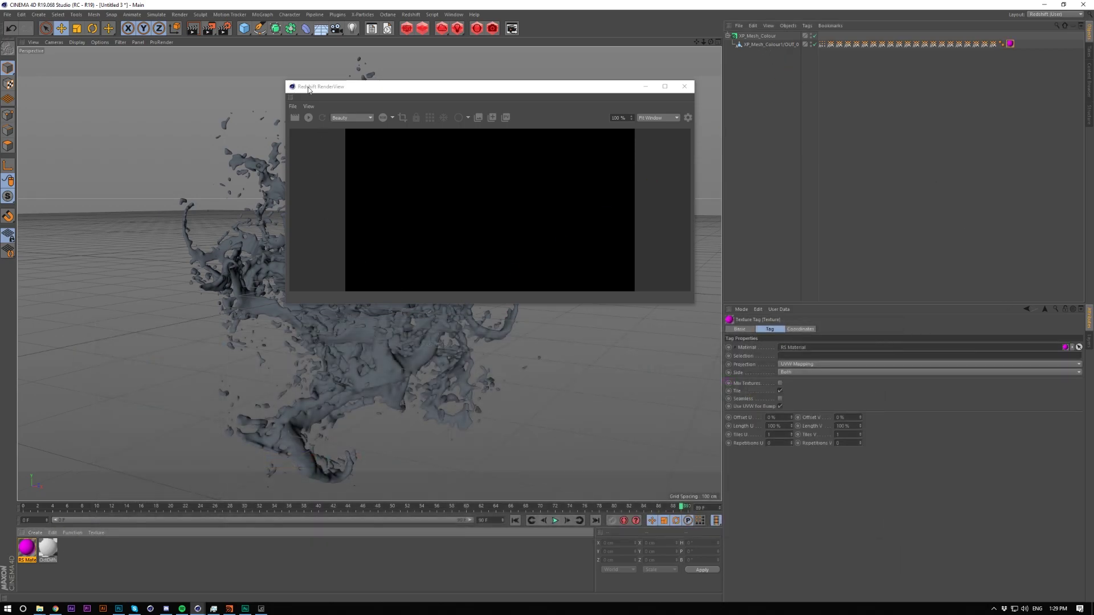
Start the Redshift RenderView render of the coloured mesh and enlarge its window to fill the screen
left_click(309, 117)
left_click_drag(450, 90, 292, 1)
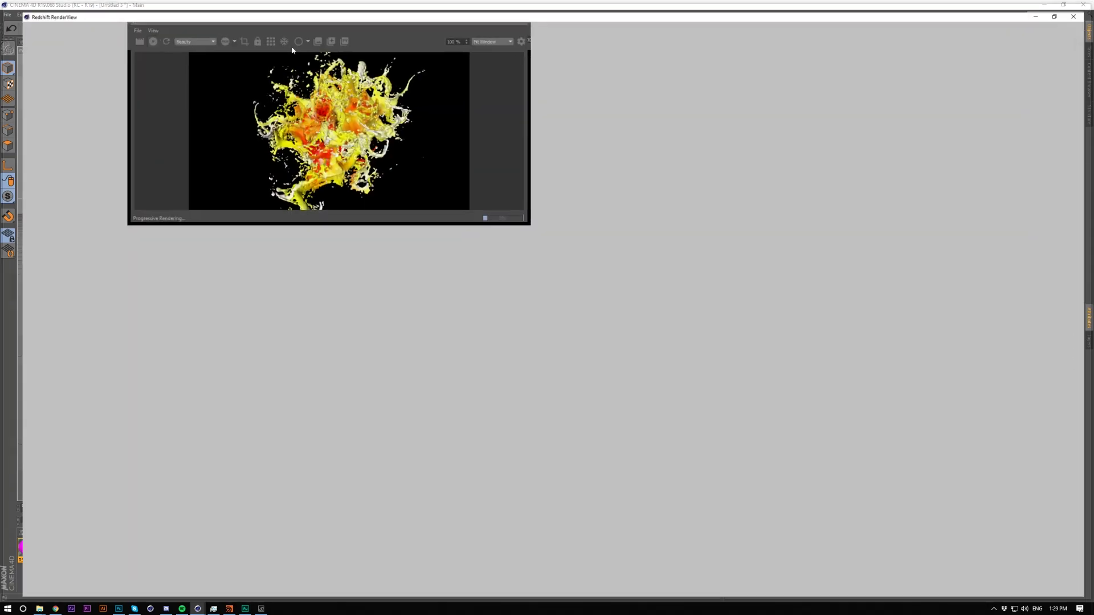